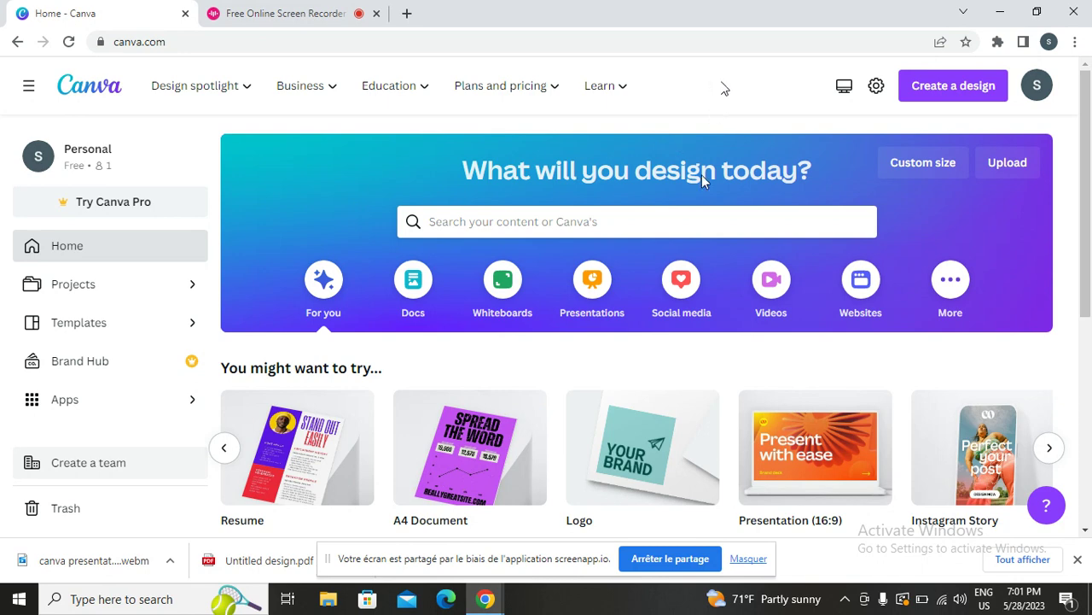
Browse the suggested design types on the Canva home page
{"action": "scroll", "coordinate": [693, 215], "scroll_direction": "down", "scroll_amount": 3}
{"action": "scroll", "coordinate": [693, 216], "scroll_direction": "down", "scroll_amount": 2}
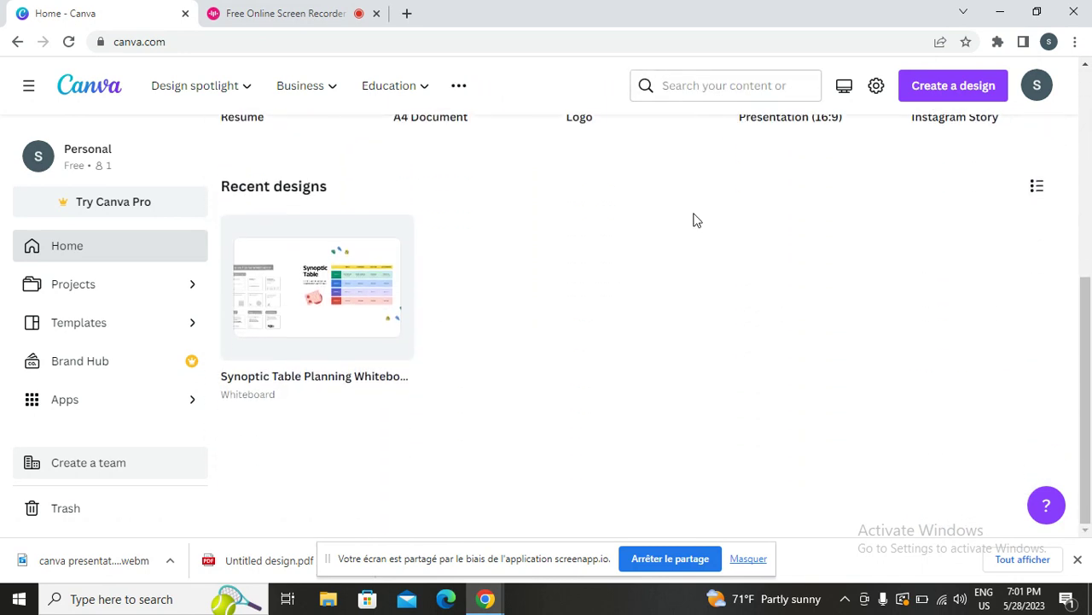
{"action": "scroll", "coordinate": [632, 245], "scroll_direction": "up", "scroll_amount": 5}
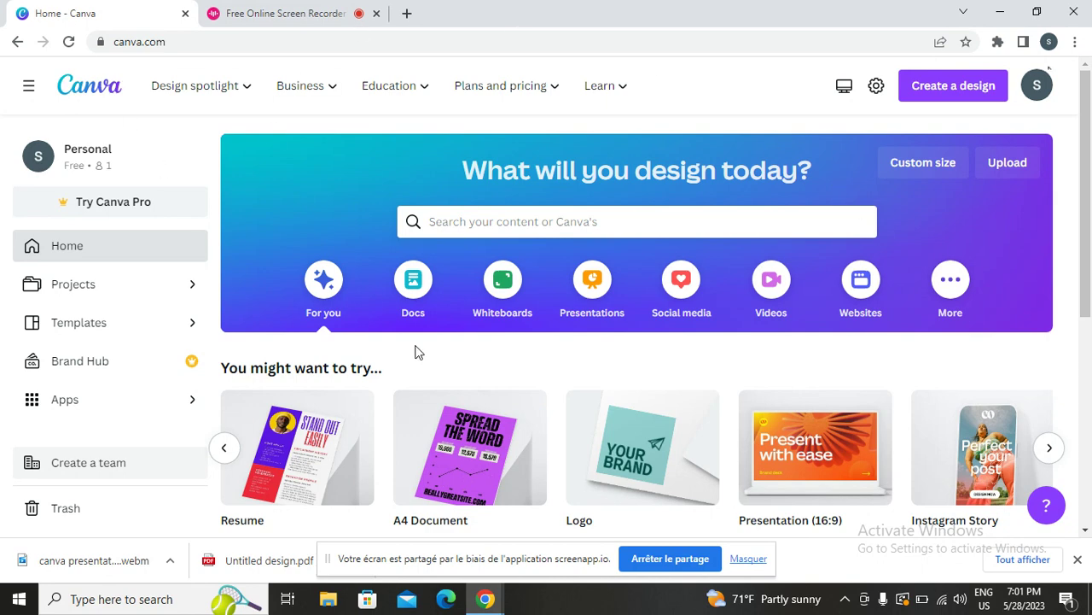
{"action": "scroll", "coordinate": [375, 368], "scroll_direction": "down", "scroll_amount": 1}
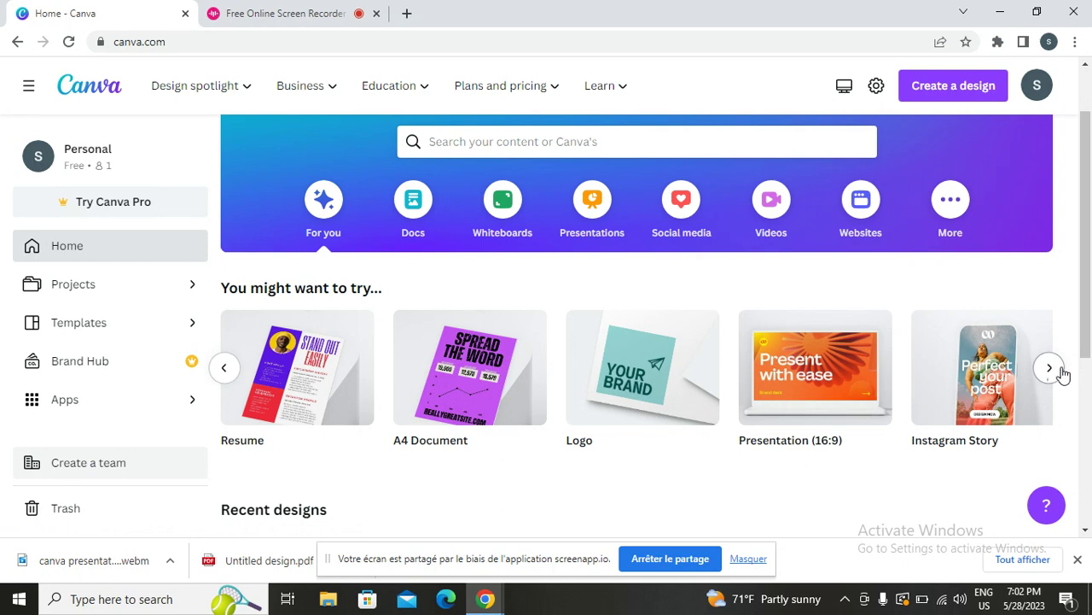
{"action": "left_click", "coordinate": [1050, 368]}
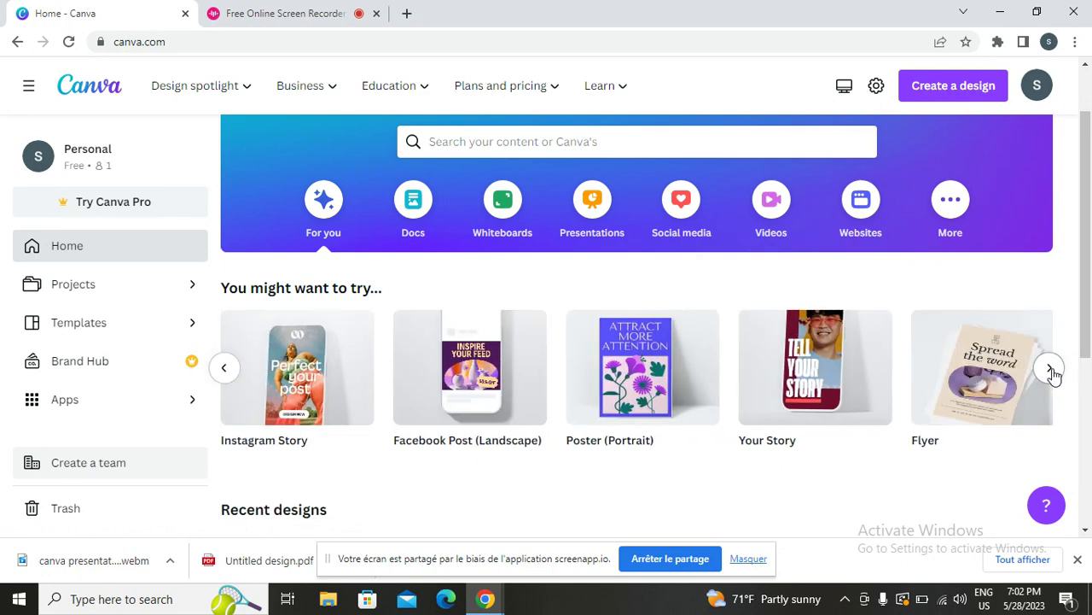
{"action": "left_click", "coordinate": [1051, 371]}
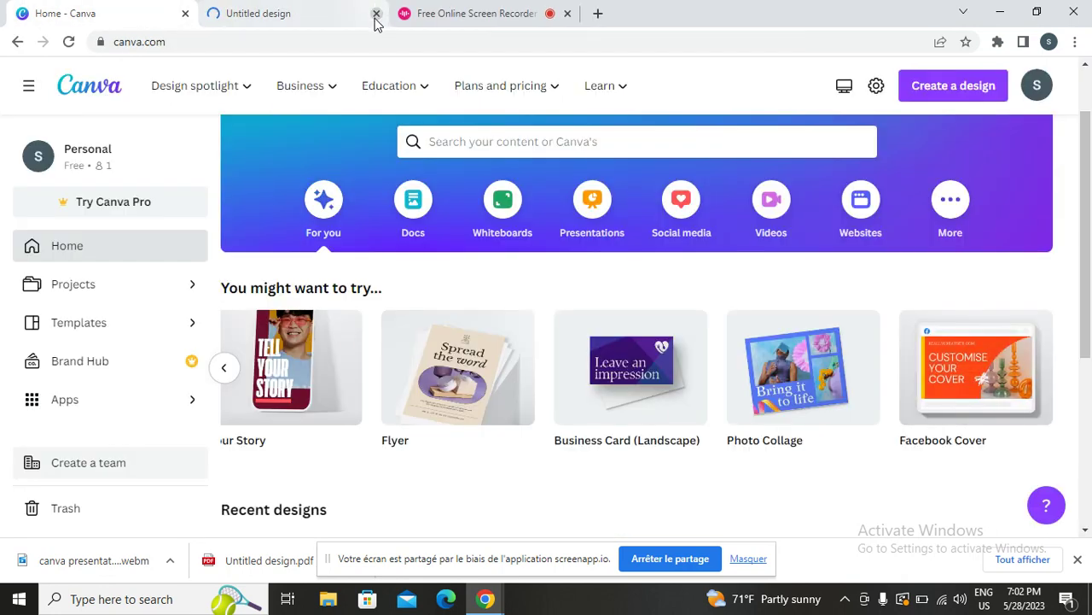
Close the accidentally opened untitled design, return to the first suggestions, and dismiss the search suggestions
{"action": "left_click", "coordinate": [375, 14]}
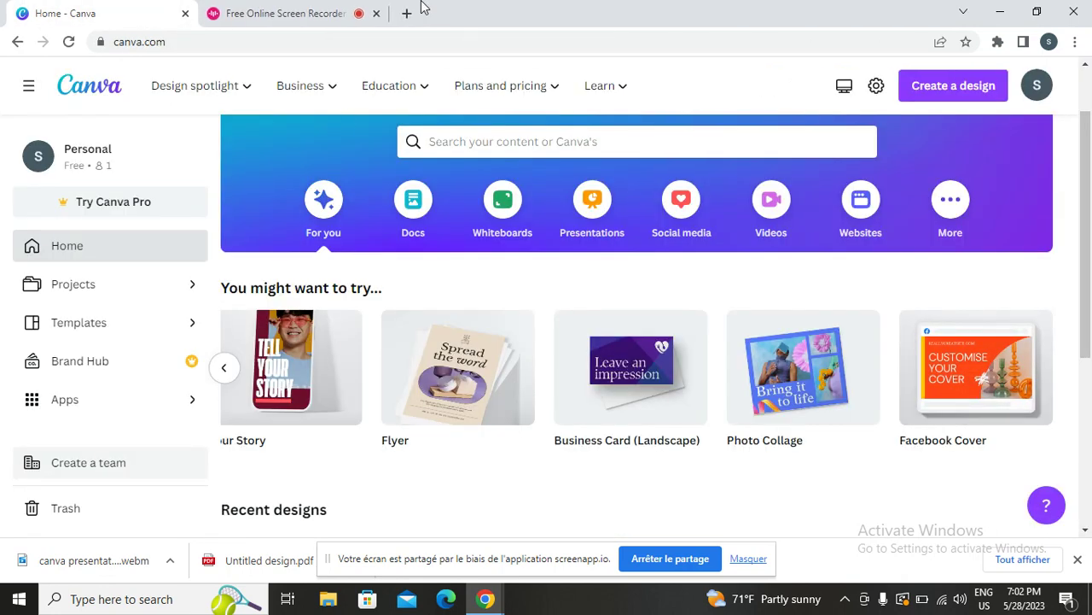
{"action": "left_click", "coordinate": [223, 368]}
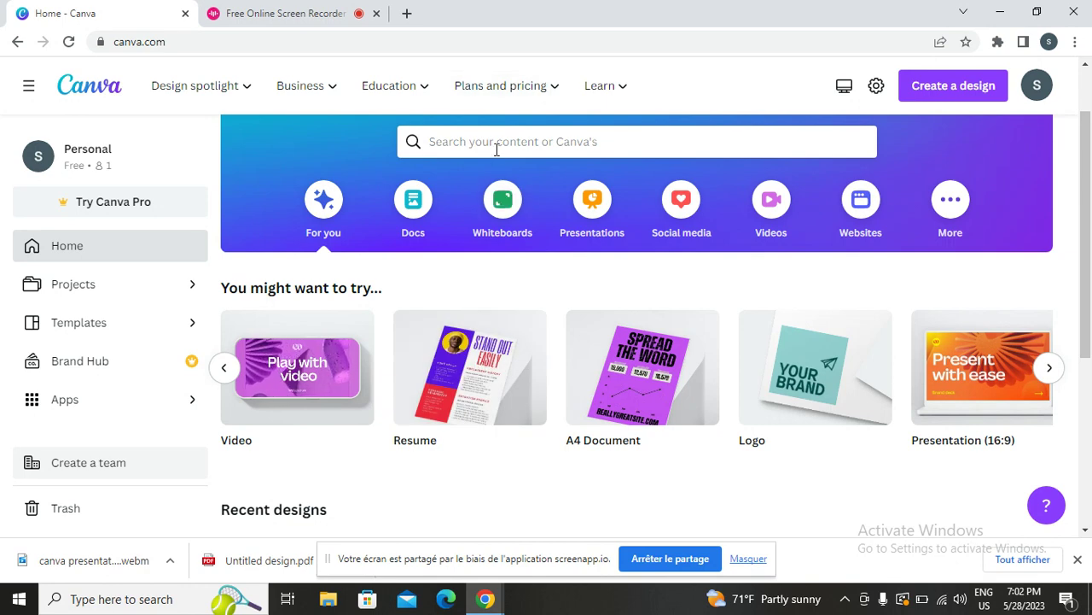
{"action": "left_click", "coordinate": [500, 140]}
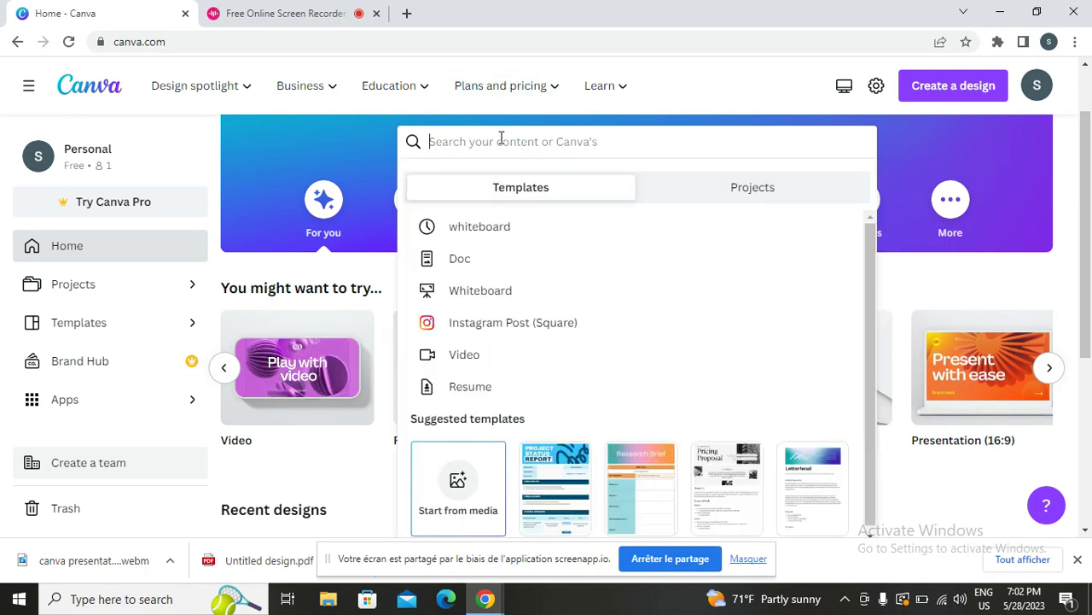
{"action": "left_click", "coordinate": [214, 139]}
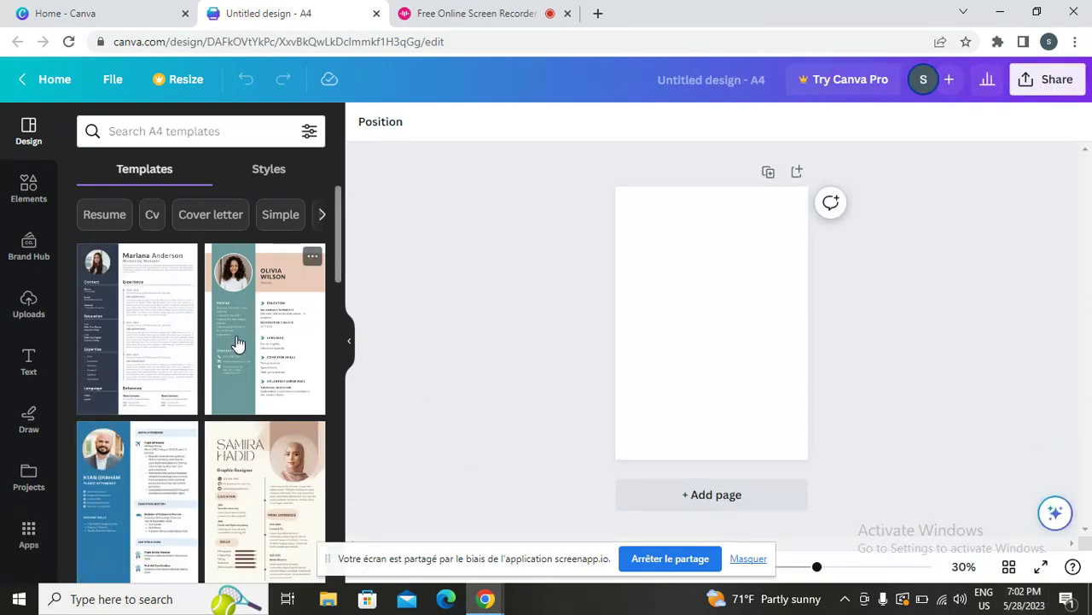
Try the Black White Minimalist CV template on the page, then undo it
{"action": "scroll", "coordinate": [237, 341], "scroll_direction": "down", "scroll_amount": 1}
{"action": "scroll", "coordinate": [237, 341], "scroll_direction": "down", "scroll_amount": 1}
{"action": "scroll", "coordinate": [237, 342], "scroll_direction": "down", "scroll_amount": 1}
{"action": "scroll", "coordinate": [237, 341], "scroll_direction": "up", "scroll_amount": 3}
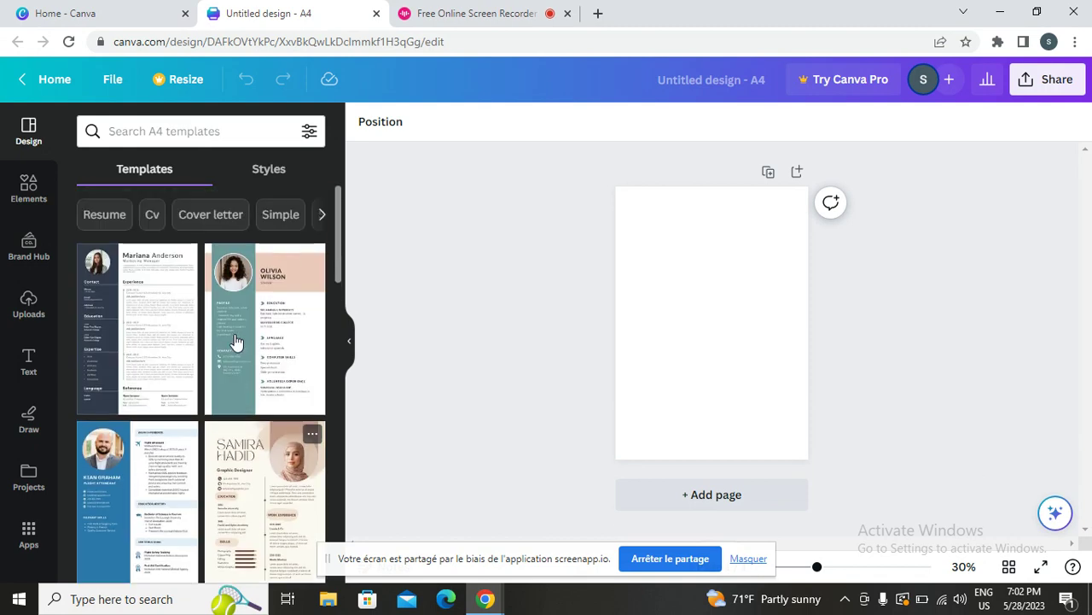
{"action": "scroll", "coordinate": [237, 341], "scroll_direction": "down", "scroll_amount": 2}
{"action": "scroll", "coordinate": [237, 341], "scroll_direction": "down", "scroll_amount": 3}
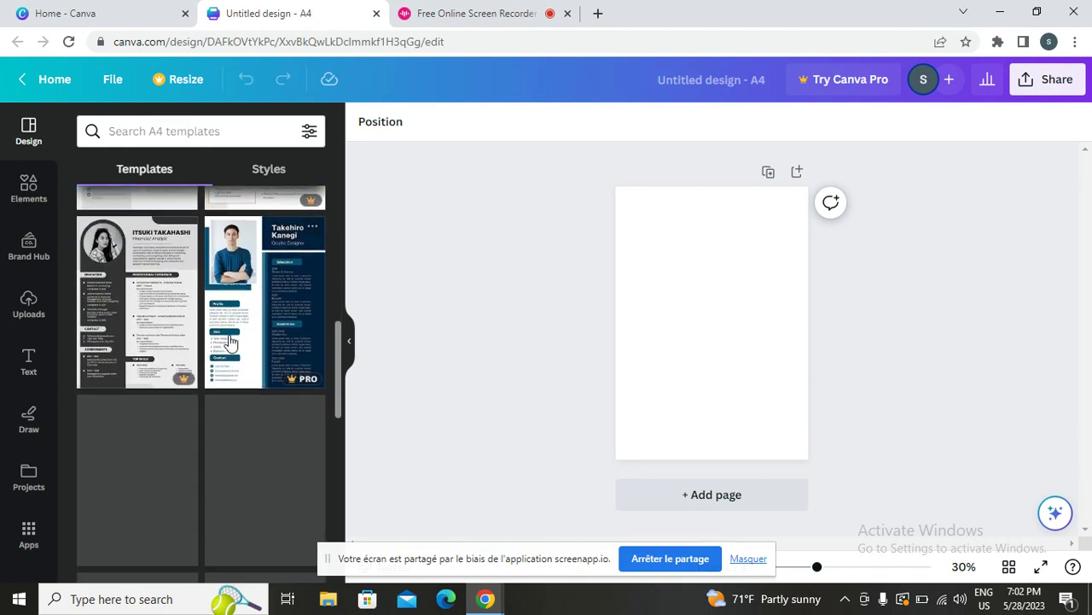
{"action": "scroll", "coordinate": [230, 343], "scroll_direction": "up", "scroll_amount": 5}
{"action": "left_click", "coordinate": [167, 360]}
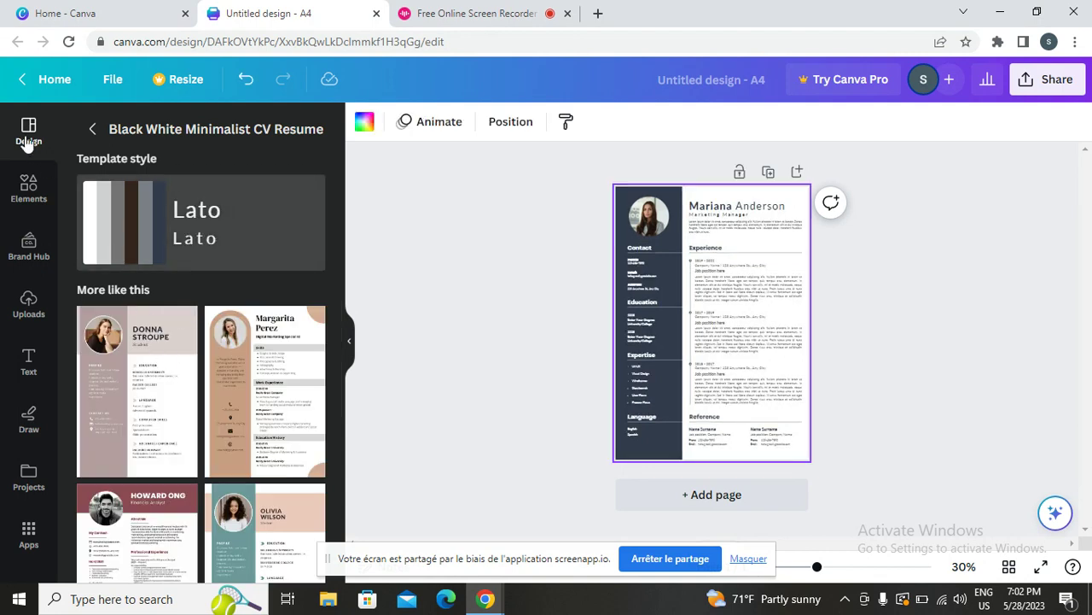
{"action": "left_click", "coordinate": [245, 78]}
Apply the White Simple Student Cv Resume template to the A4 page
{"action": "scroll", "coordinate": [165, 470], "scroll_direction": "down", "scroll_amount": 1}
{"action": "scroll", "coordinate": [165, 471], "scroll_direction": "down", "scroll_amount": 3}
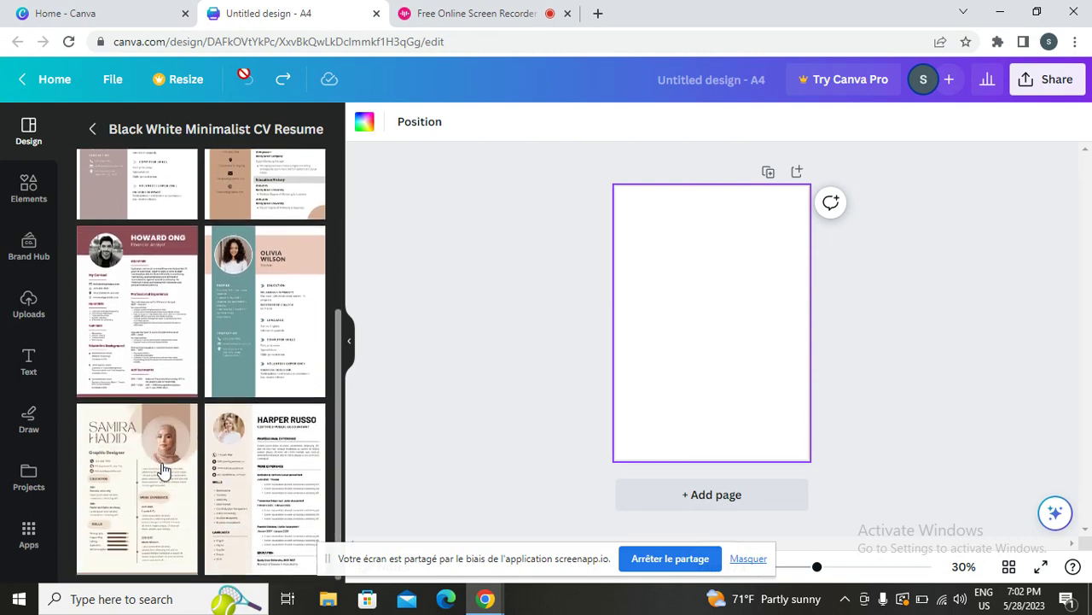
{"action": "scroll", "coordinate": [164, 470], "scroll_direction": "up", "scroll_amount": 4}
{"action": "scroll", "coordinate": [164, 471], "scroll_direction": "down", "scroll_amount": 1}
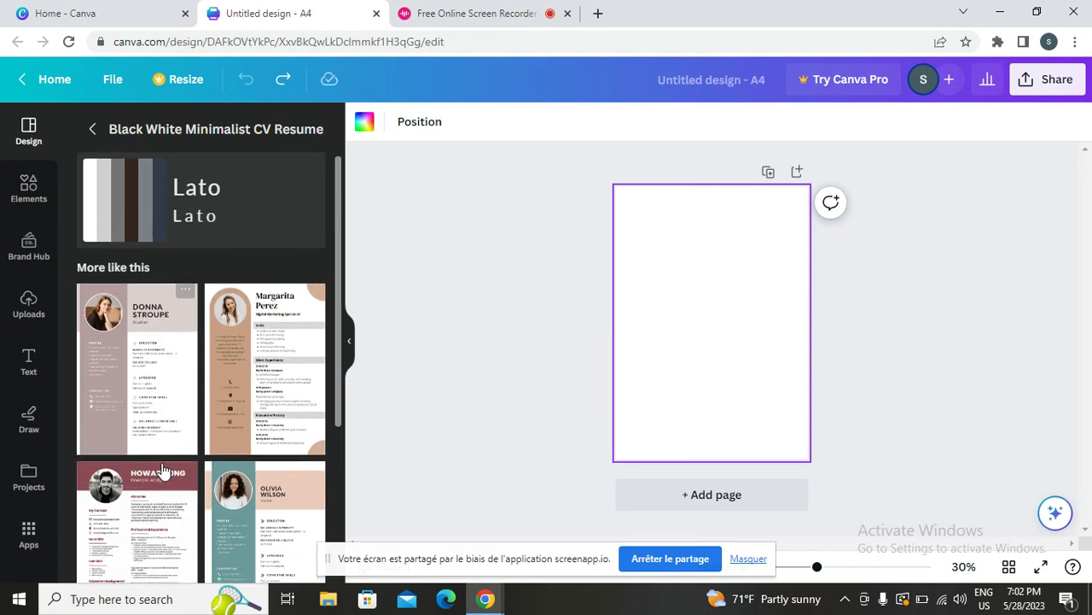
{"action": "scroll", "coordinate": [165, 470], "scroll_direction": "down", "scroll_amount": 3}
{"action": "mouse_move", "coordinate": [264, 307]}
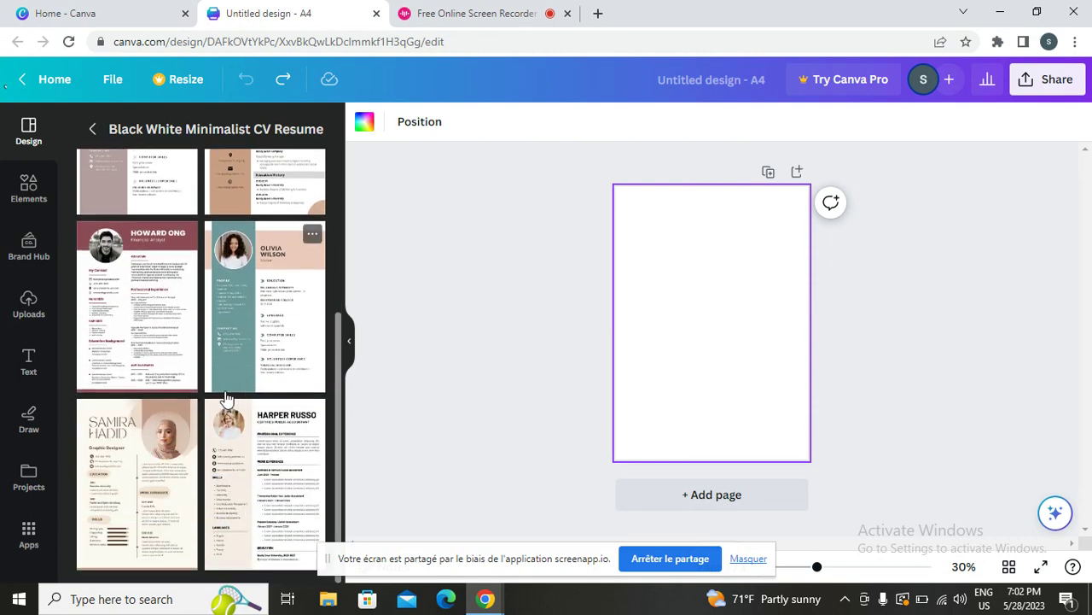
{"action": "left_click", "coordinate": [245, 307]}
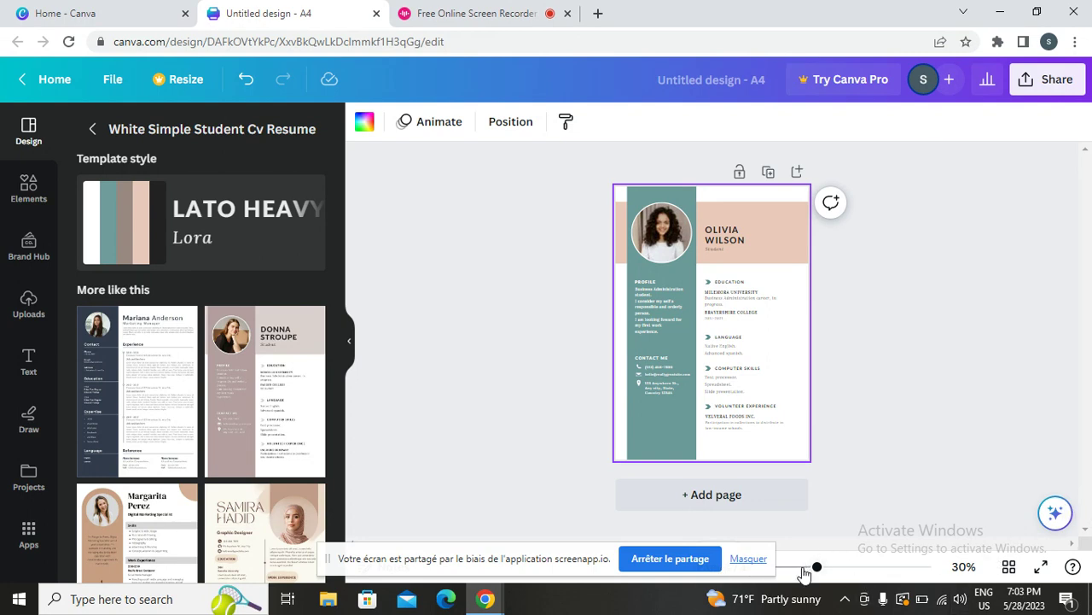
Zoom to 59% and reposition the profile photo within its circular crop frame
{"action": "left_click_drag", "start_coordinate": [820, 567], "coordinate": [844, 566]}
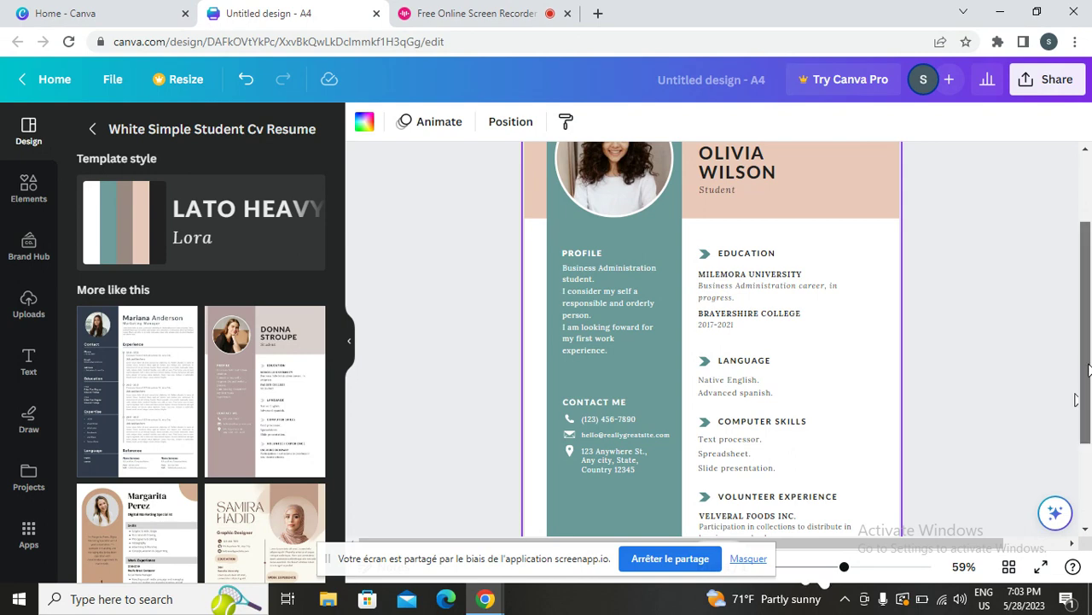
{"action": "left_click_drag", "start_coordinate": [1085, 393], "coordinate": [1085, 327]}
{"action": "left_click", "coordinate": [578, 307]}
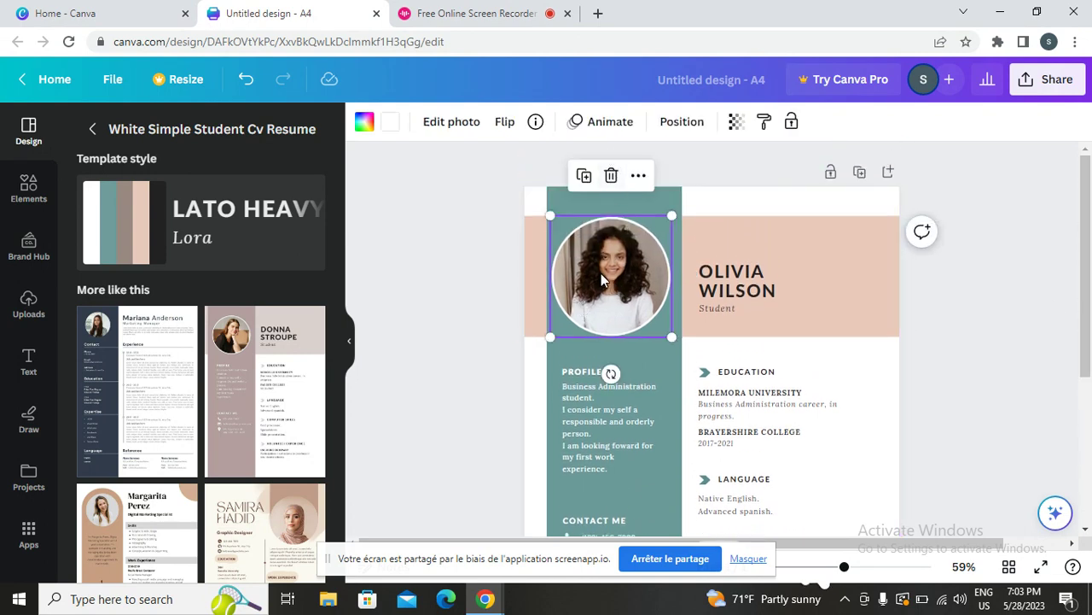
{"action": "left_click_drag", "start_coordinate": [610, 276], "coordinate": [621, 278]}
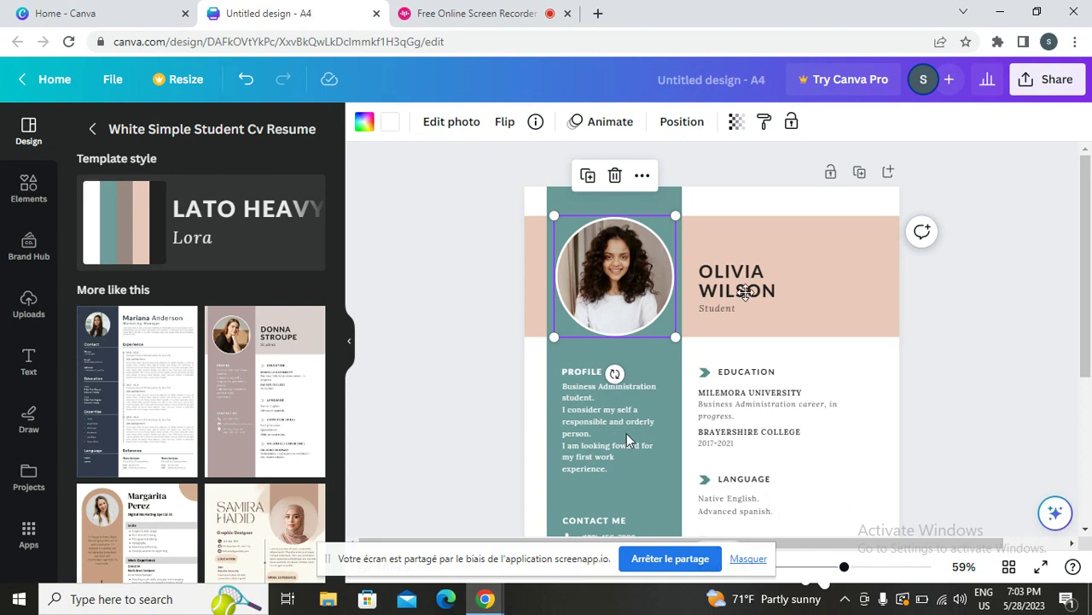
{"action": "key", "text": "Return"}
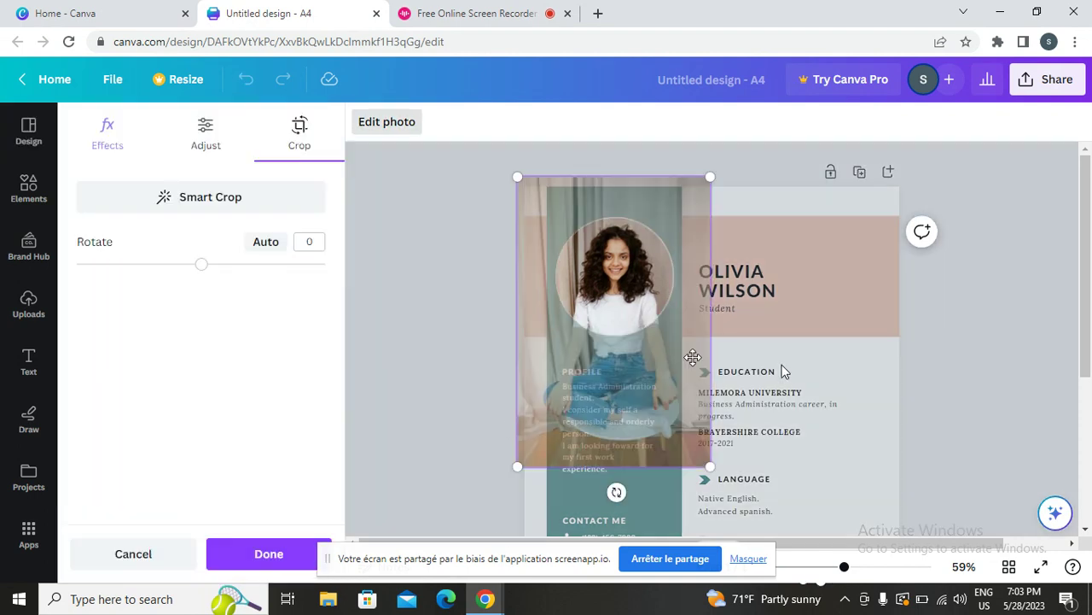
{"action": "mouse_move", "coordinate": [647, 279]}
{"action": "left_mouse_down"}
{"action": "mouse_move", "coordinate": [707, 319]}
{"action": "mouse_move", "coordinate": [597, 341]}
{"action": "left_mouse_up"}
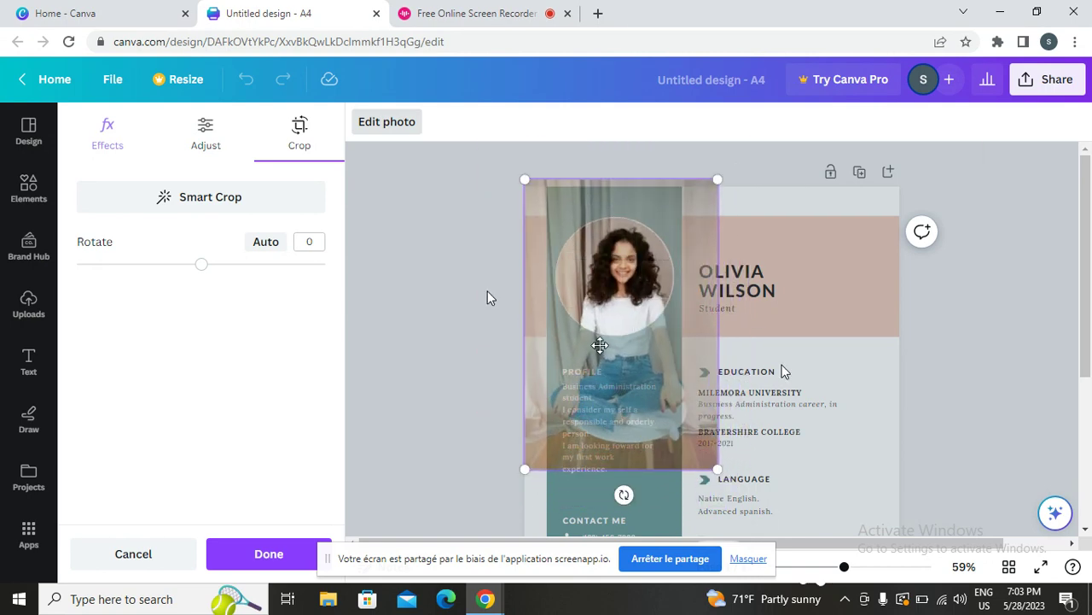
{"action": "left_click", "coordinate": [487, 290]}
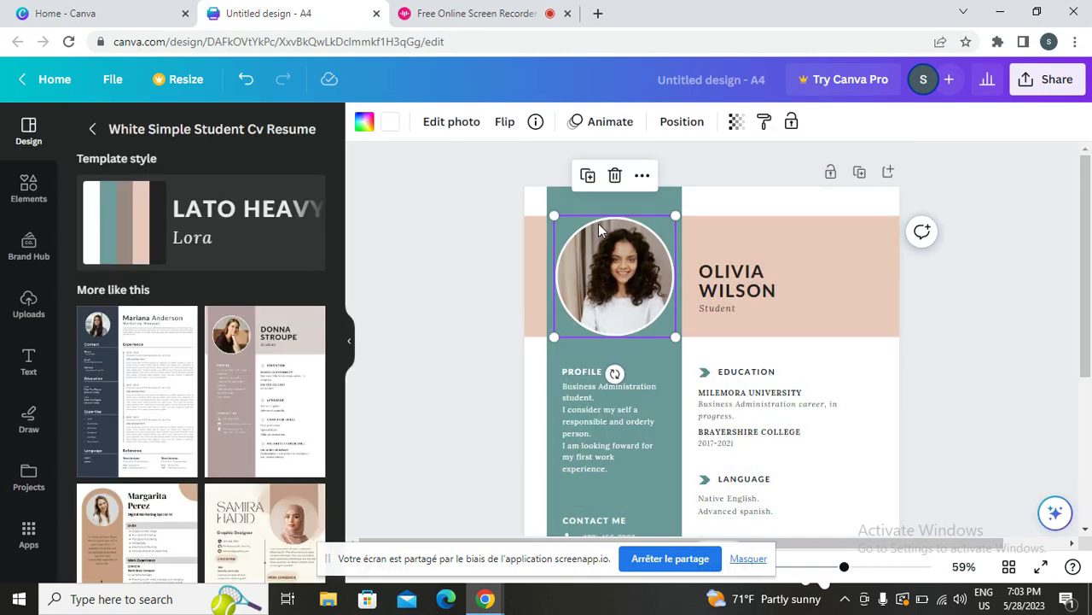
{"action": "left_click", "coordinate": [616, 176]}
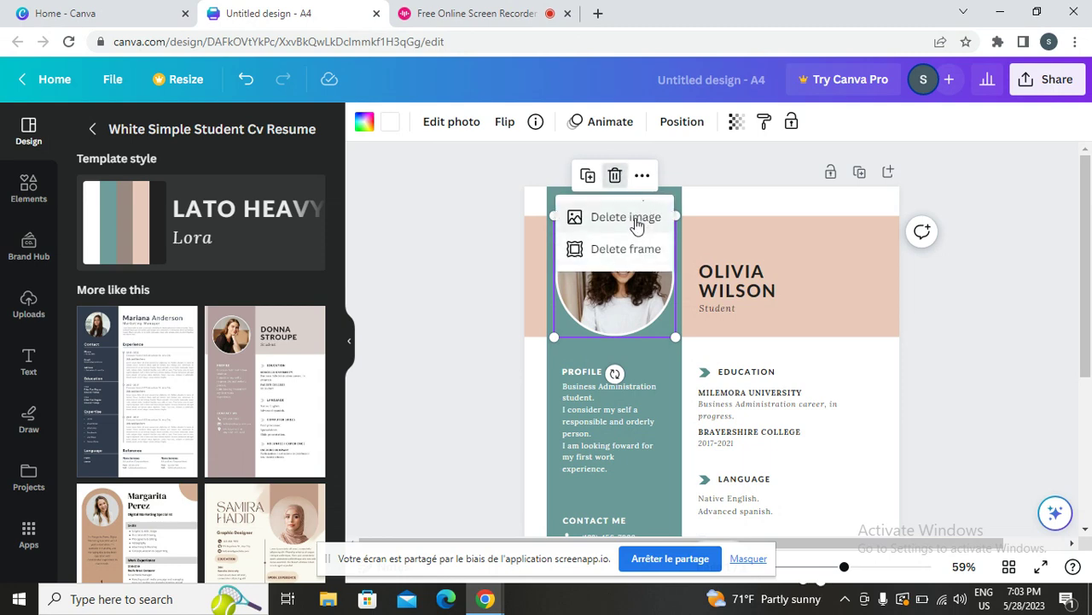
{"action": "left_click", "coordinate": [458, 238]}
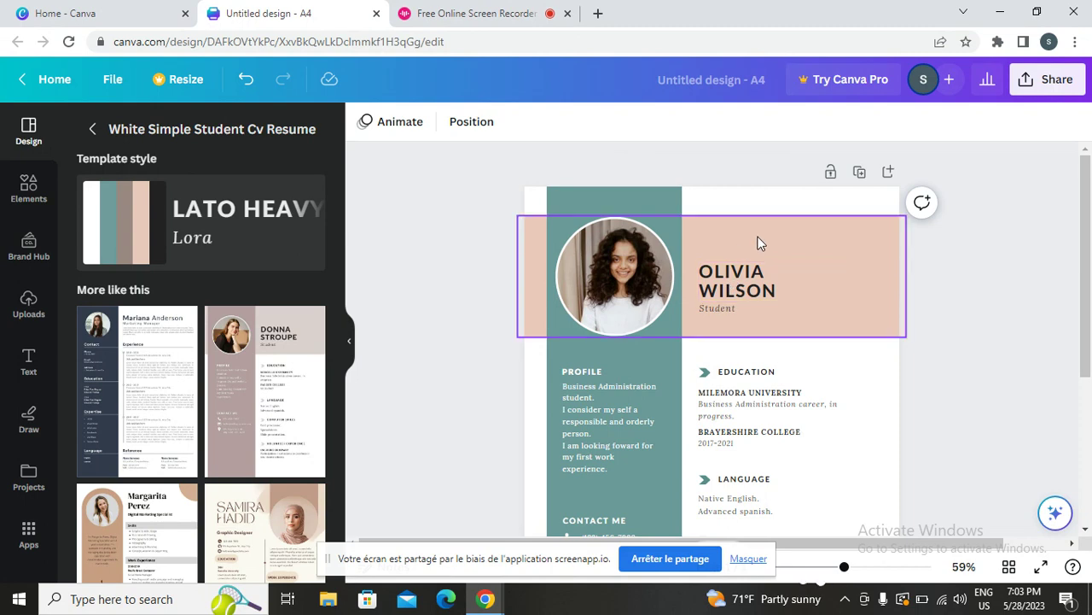
Change the peach header background to light grey
{"action": "left_click", "coordinate": [785, 236]}
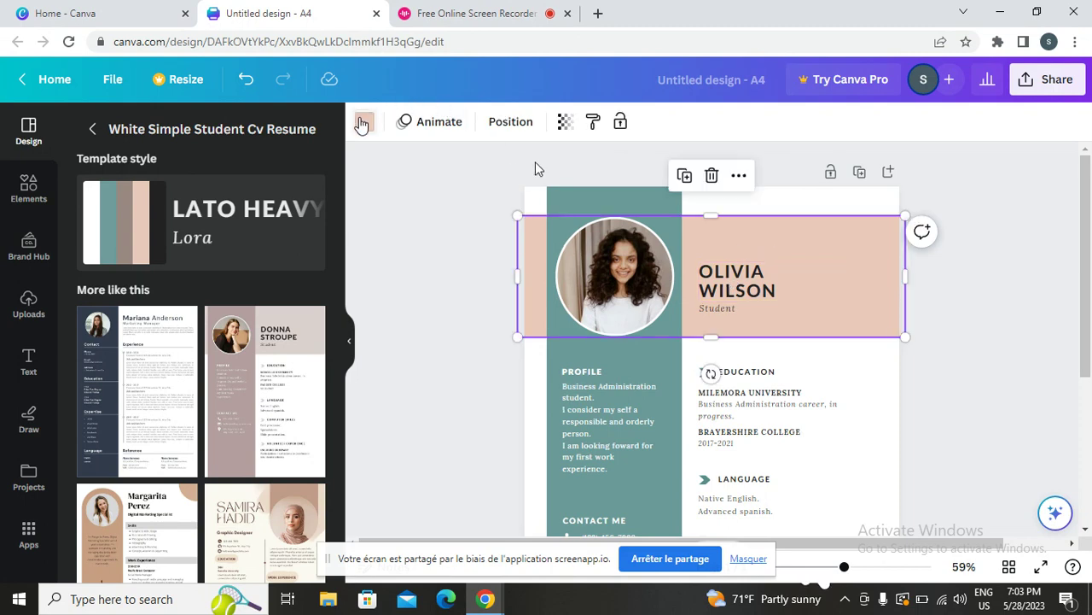
{"action": "left_click", "coordinate": [365, 121]}
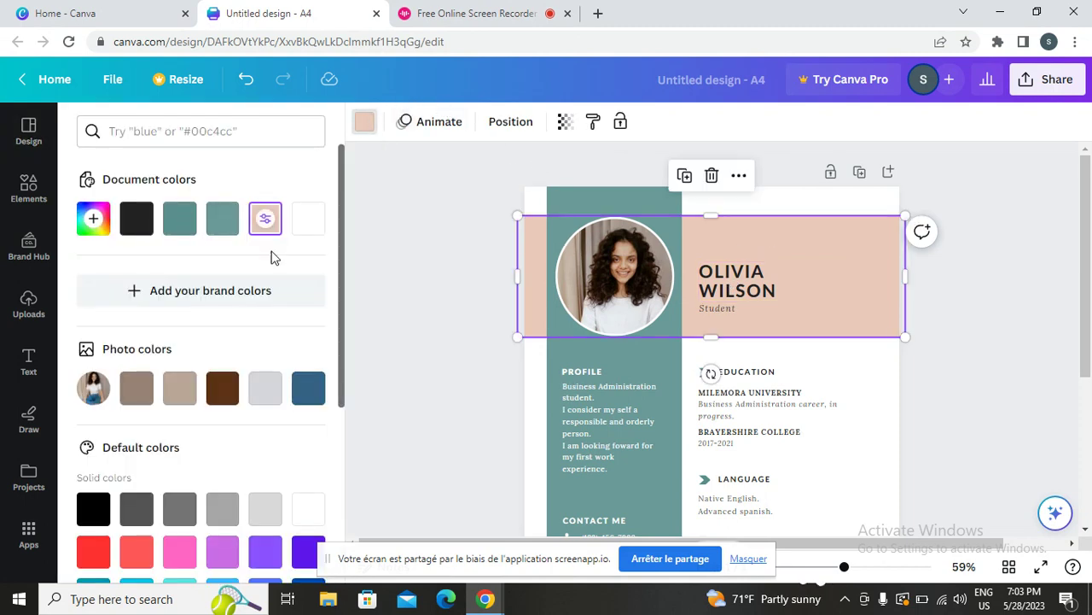
{"action": "left_click", "coordinate": [267, 389]}
{"action": "key", "text": "Escape"}
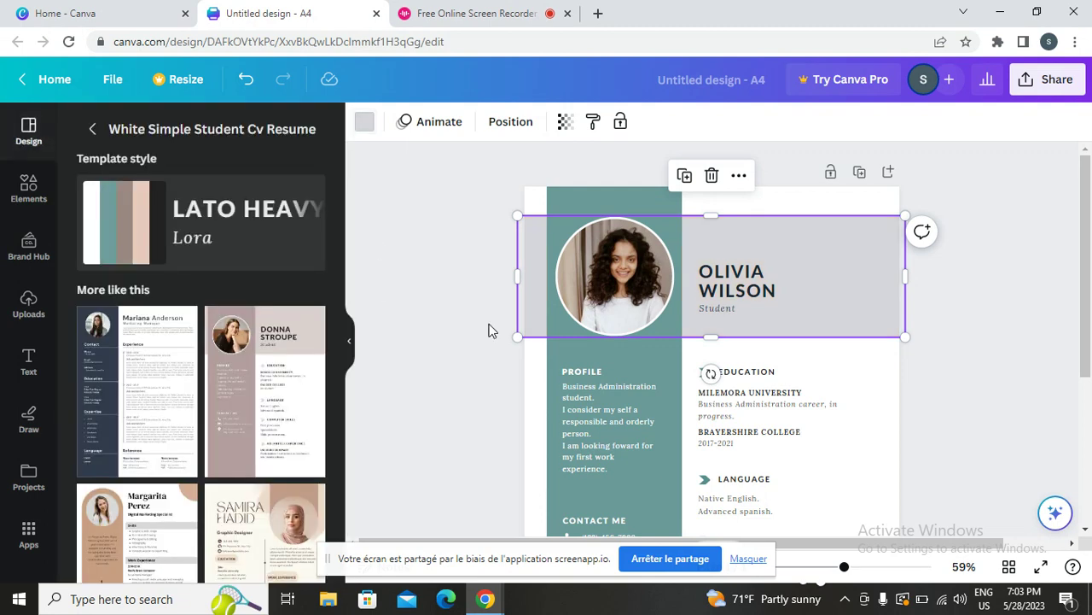
Replace the sample name heading with 'THE MEDIA GUIDE'
{"action": "left_click", "coordinate": [734, 298]}
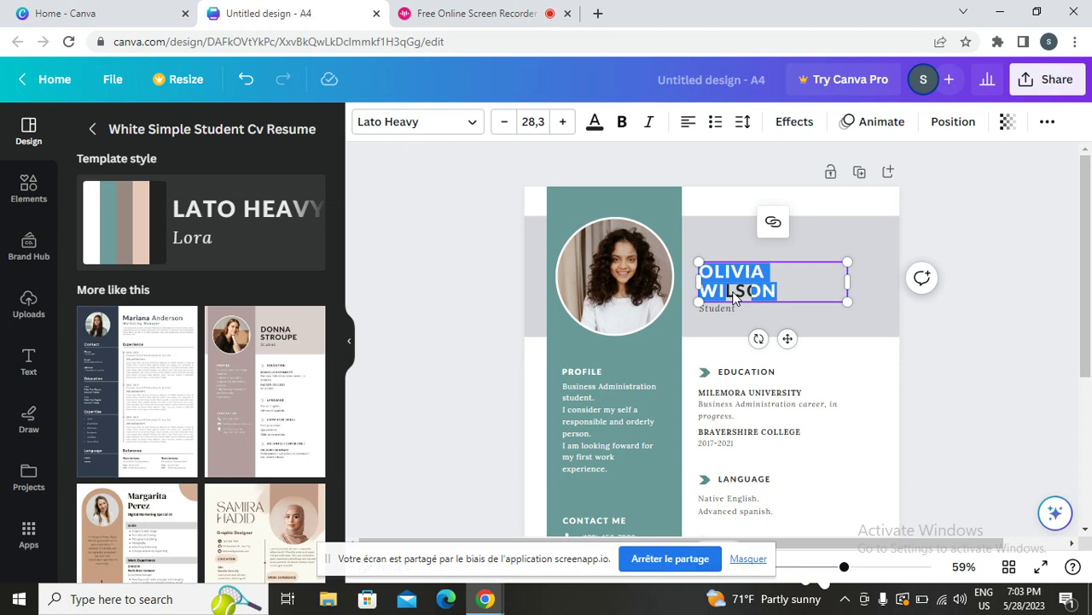
{"action": "key", "text": "BackSpace"}
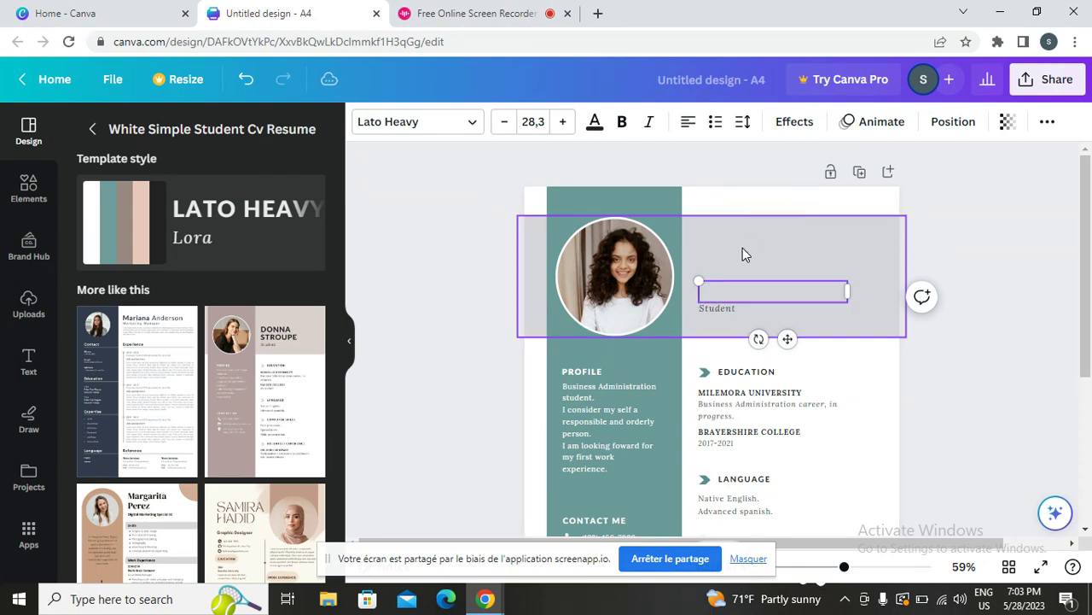
{"action": "type", "text": "THE"}
{"action": "type", "text": " MEDIA "}
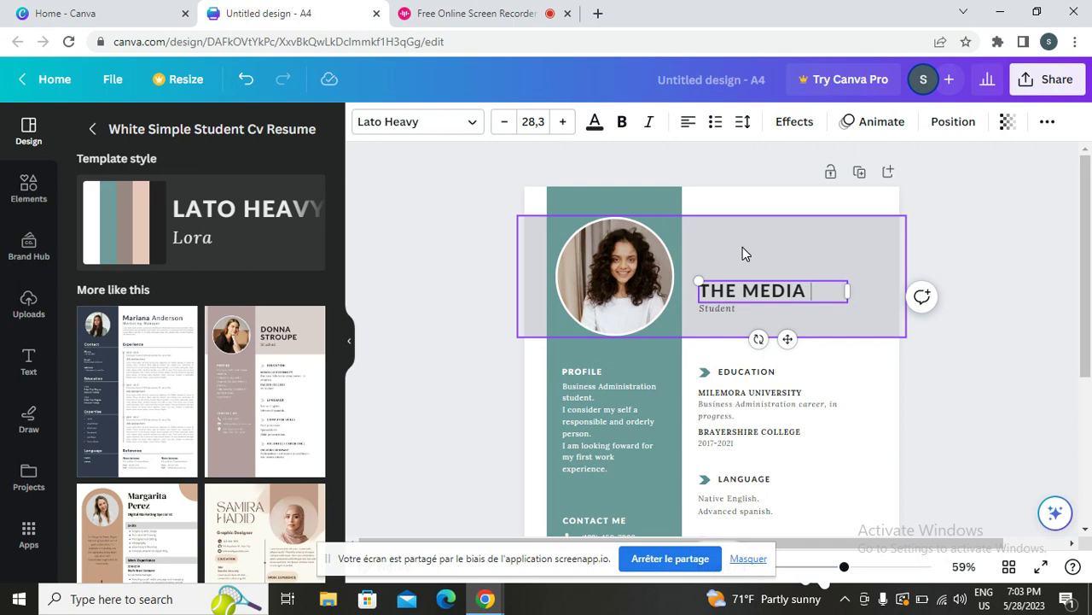
{"action": "type", "text": "GUIDE"}
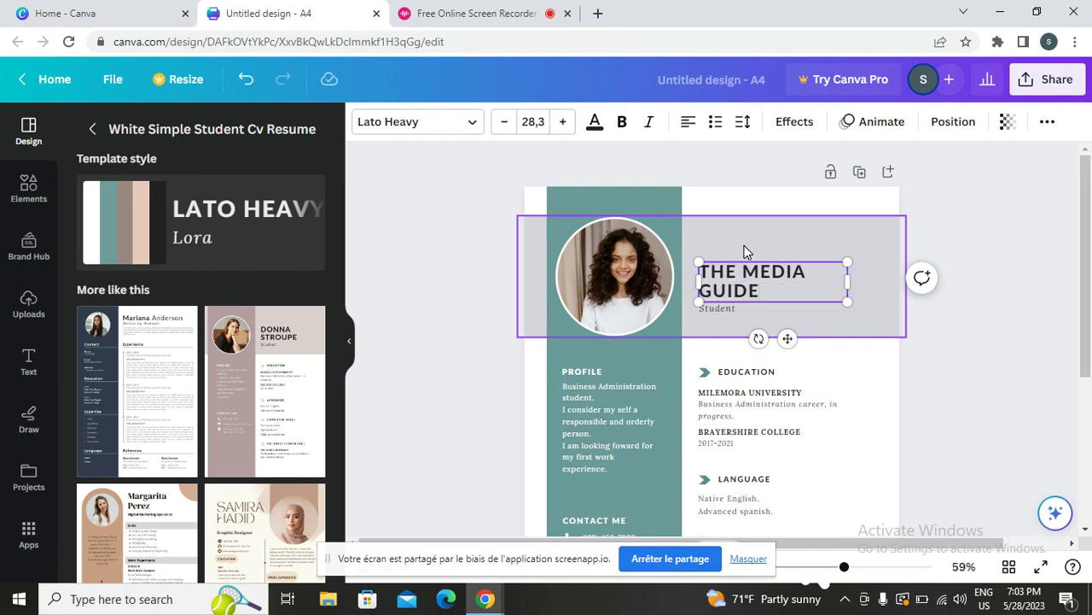
Colour the heading teal and enlarge it to font size 35,3
{"action": "left_click", "coordinate": [595, 125]}
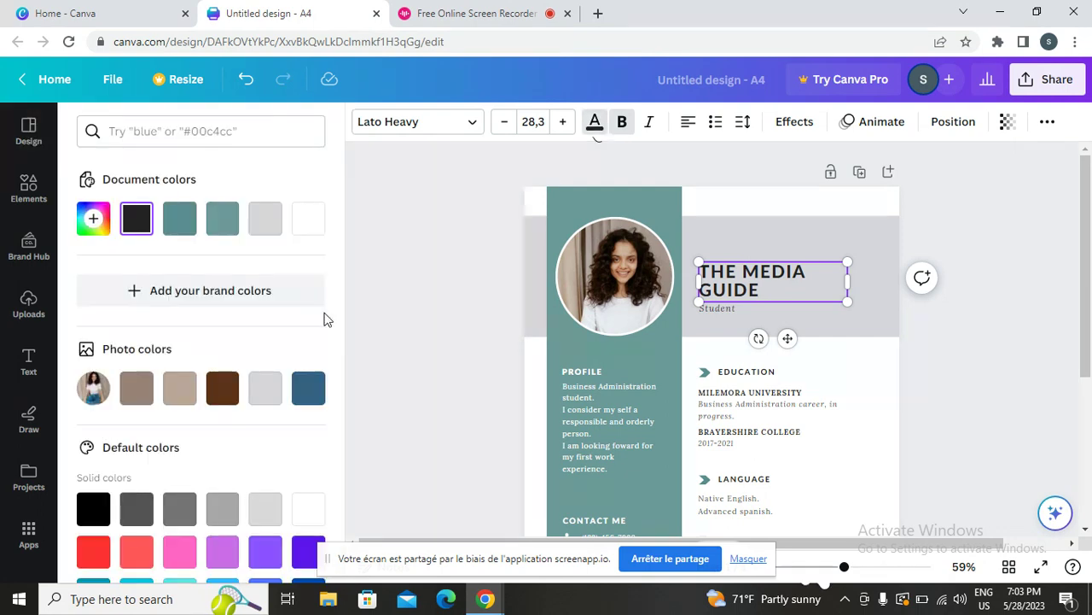
{"action": "left_click", "coordinate": [182, 219]}
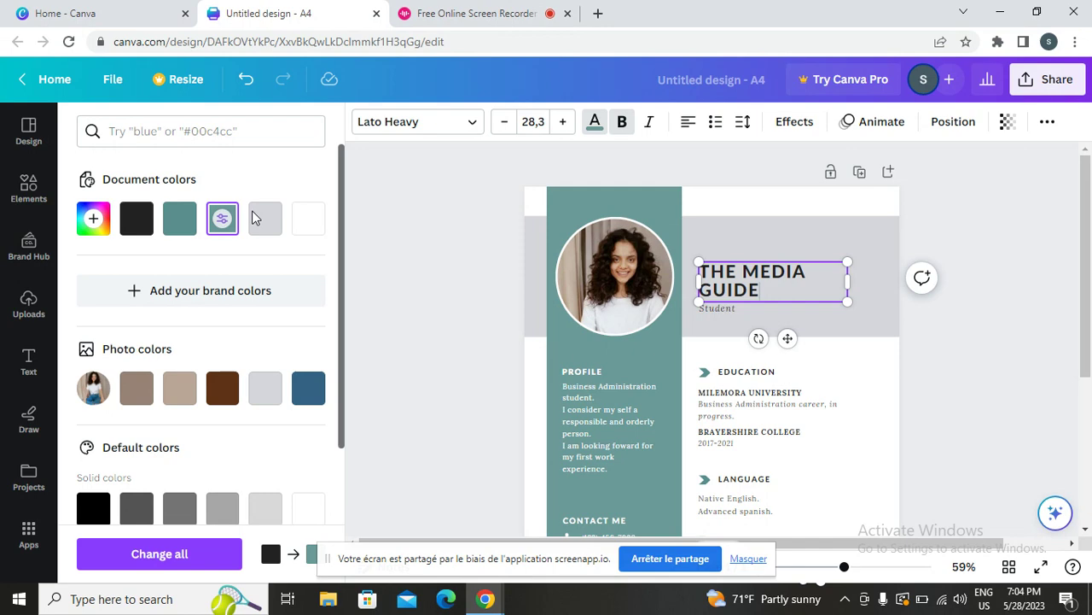
{"action": "left_click", "coordinate": [597, 123]}
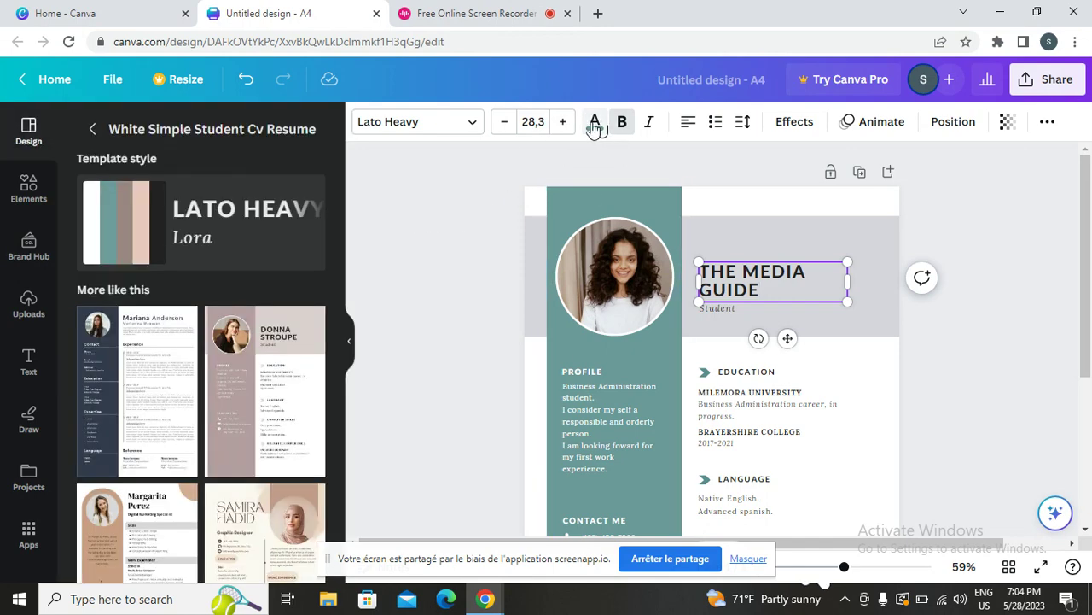
{"action": "left_click", "coordinate": [562, 122]}
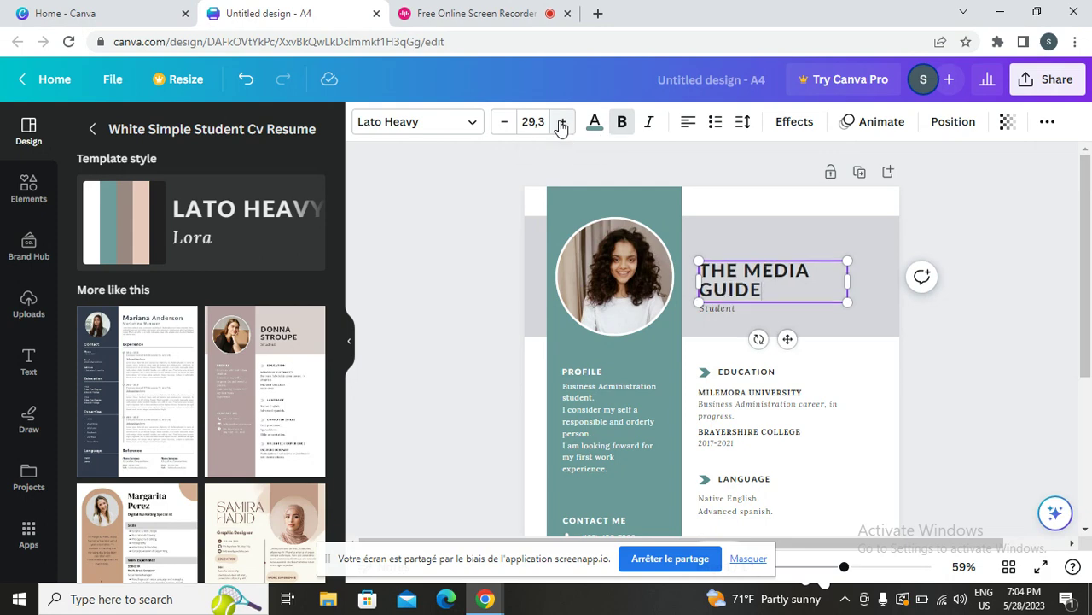
{"action": "left_click", "coordinate": [562, 122]}
{"action": "left_click", "coordinate": [562, 122]}
{"action": "left_click", "coordinate": [562, 122]}
{"action": "left_click", "coordinate": [562, 122]}
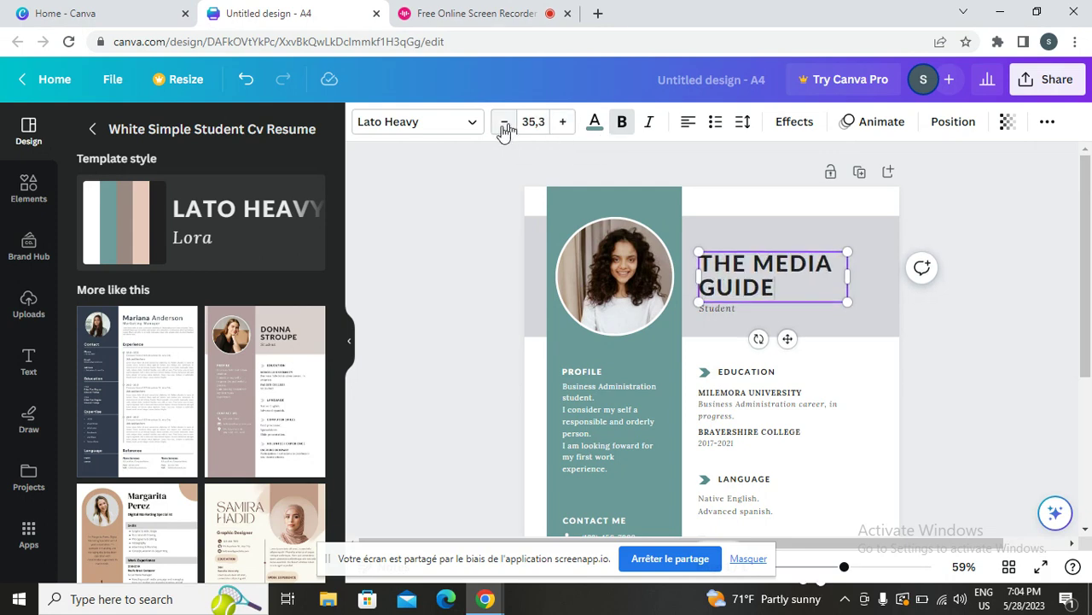
Change the heading font to Bodoni FLF
{"action": "left_click", "coordinate": [472, 122]}
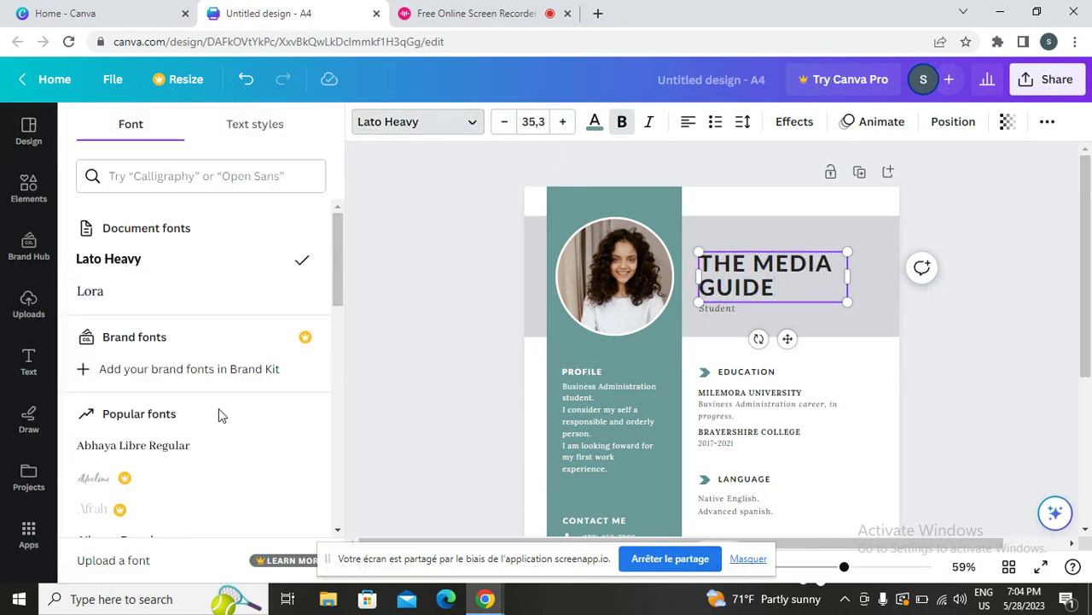
{"action": "scroll", "coordinate": [227, 297], "scroll_direction": "down", "scroll_amount": 5}
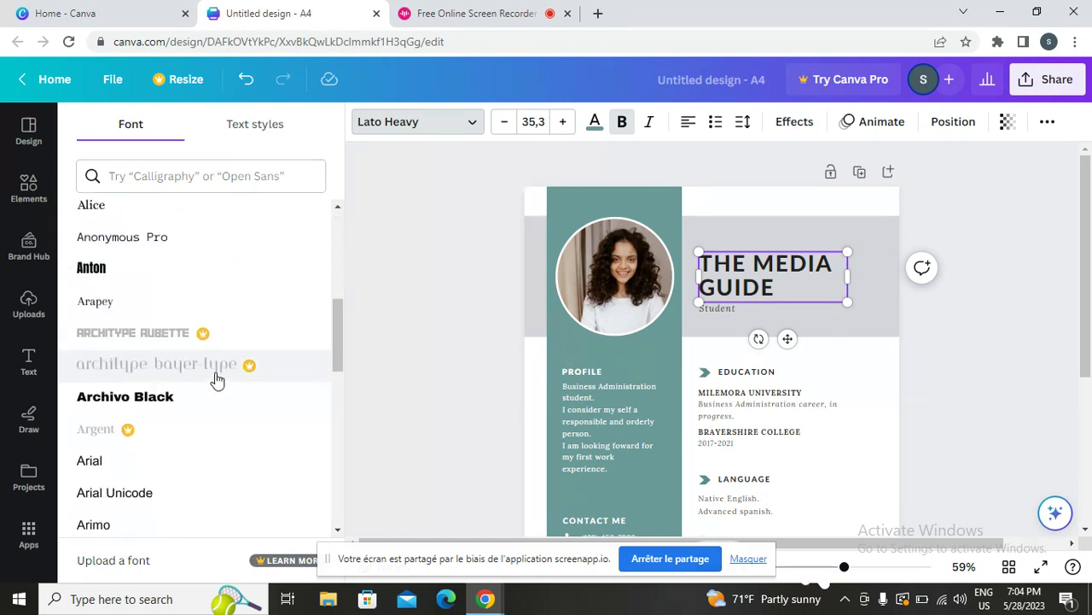
{"action": "scroll", "coordinate": [219, 378], "scroll_direction": "down", "scroll_amount": 5}
{"action": "scroll", "coordinate": [217, 381], "scroll_direction": "up", "scroll_amount": 5}
{"action": "scroll", "coordinate": [215, 379], "scroll_direction": "up", "scroll_amount": 10}
{"action": "scroll", "coordinate": [214, 378], "scroll_direction": "down", "scroll_amount": 1}
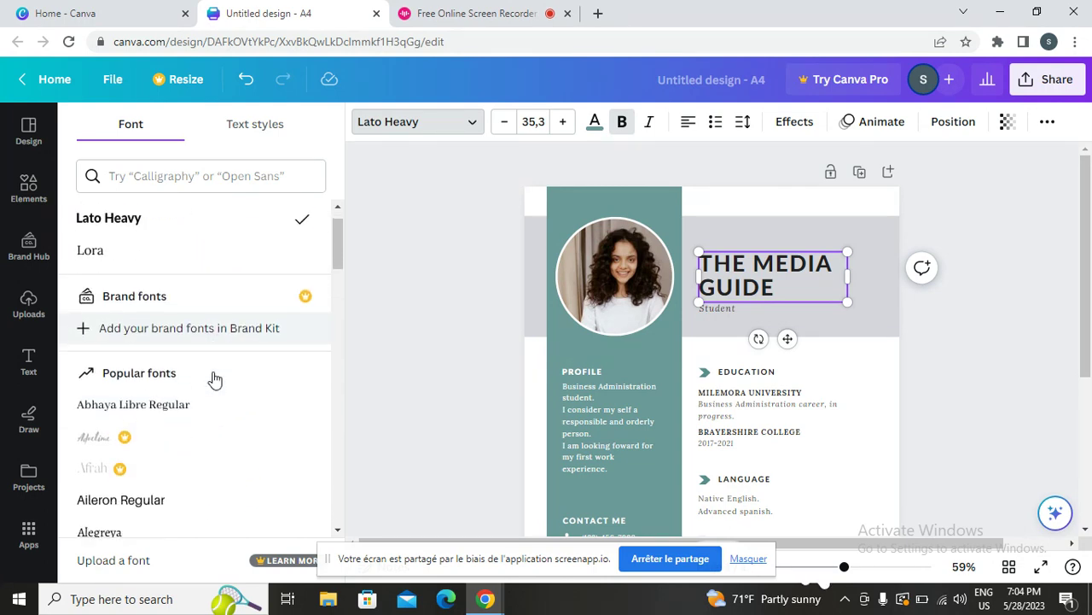
{"action": "scroll", "coordinate": [214, 378], "scroll_direction": "down", "scroll_amount": 5}
{"action": "scroll", "coordinate": [213, 376], "scroll_direction": "down", "scroll_amount": 4}
{"action": "scroll", "coordinate": [212, 375], "scroll_direction": "down", "scroll_amount": 1}
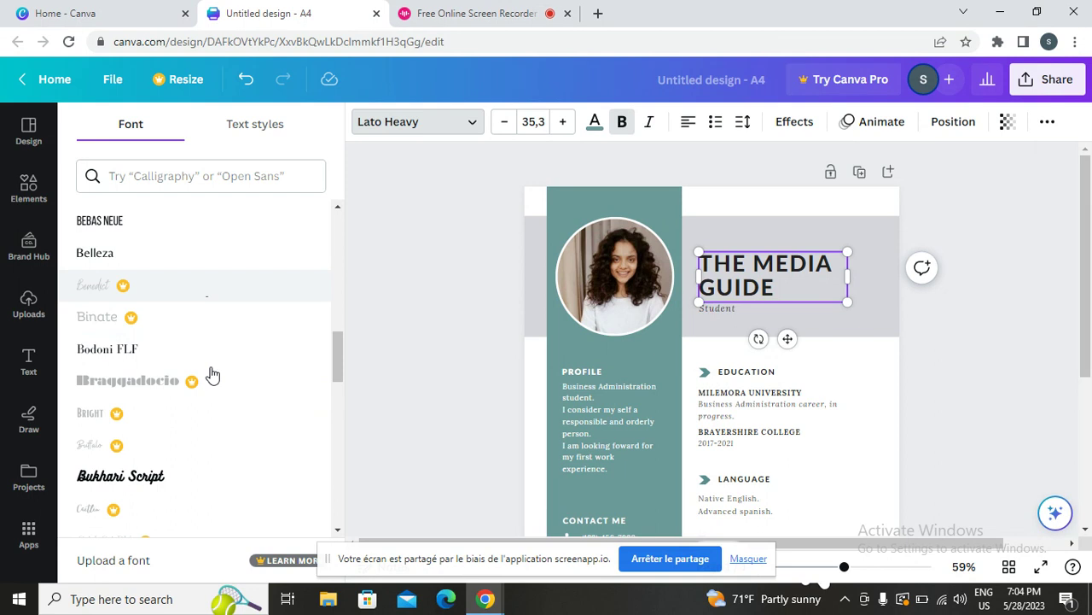
{"action": "scroll", "coordinate": [212, 381], "scroll_direction": "down", "scroll_amount": 1}
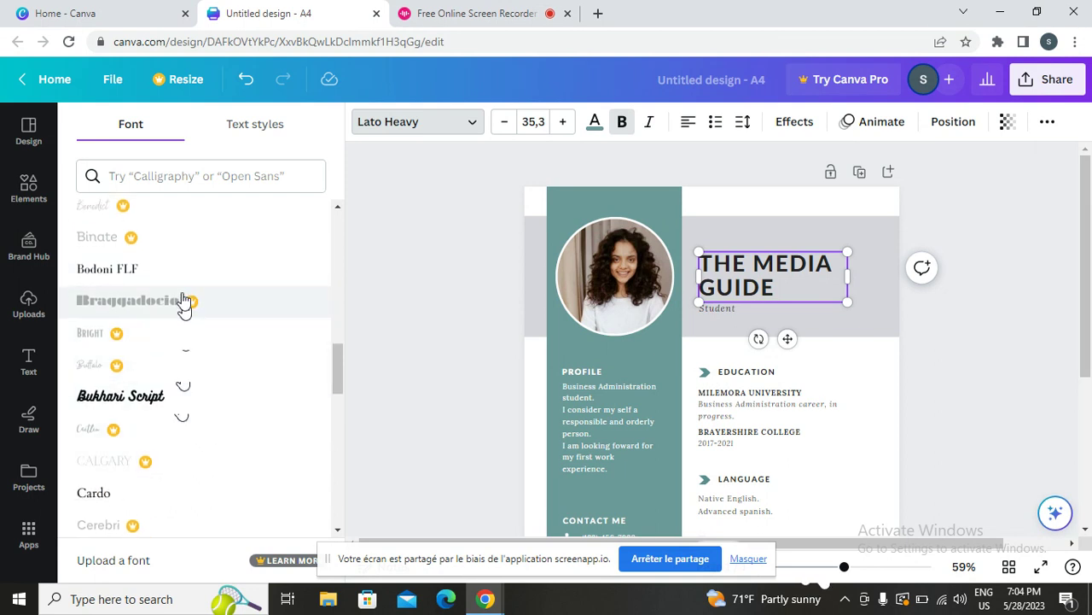
{"action": "left_click", "coordinate": [183, 280]}
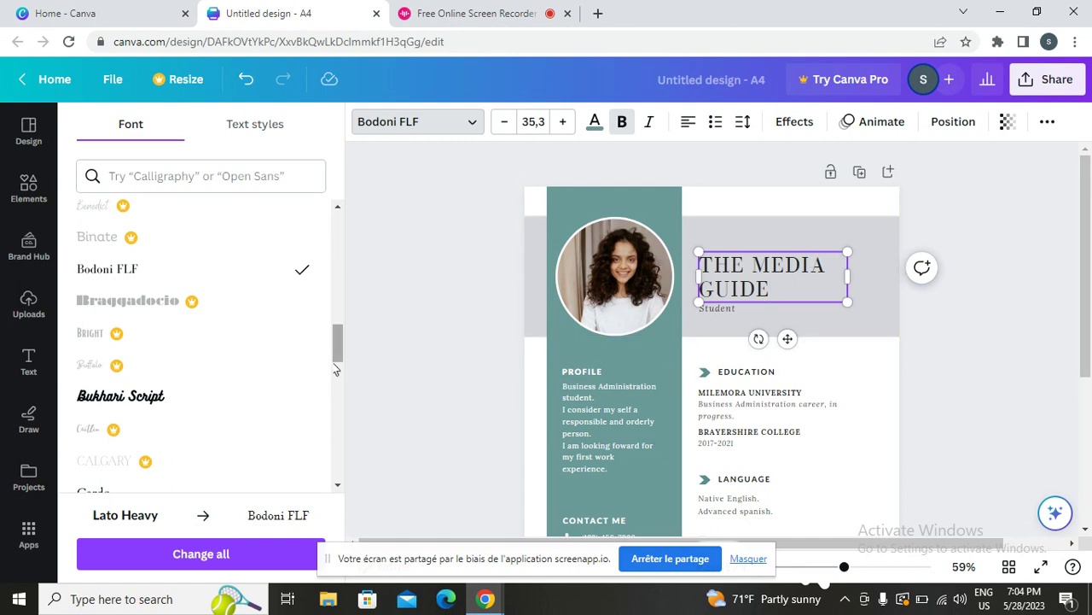
{"action": "scroll", "coordinate": [337, 368], "scroll_direction": "down", "scroll_amount": 1}
{"action": "scroll", "coordinate": [836, 452], "scroll_direction": "down", "scroll_amount": 3}
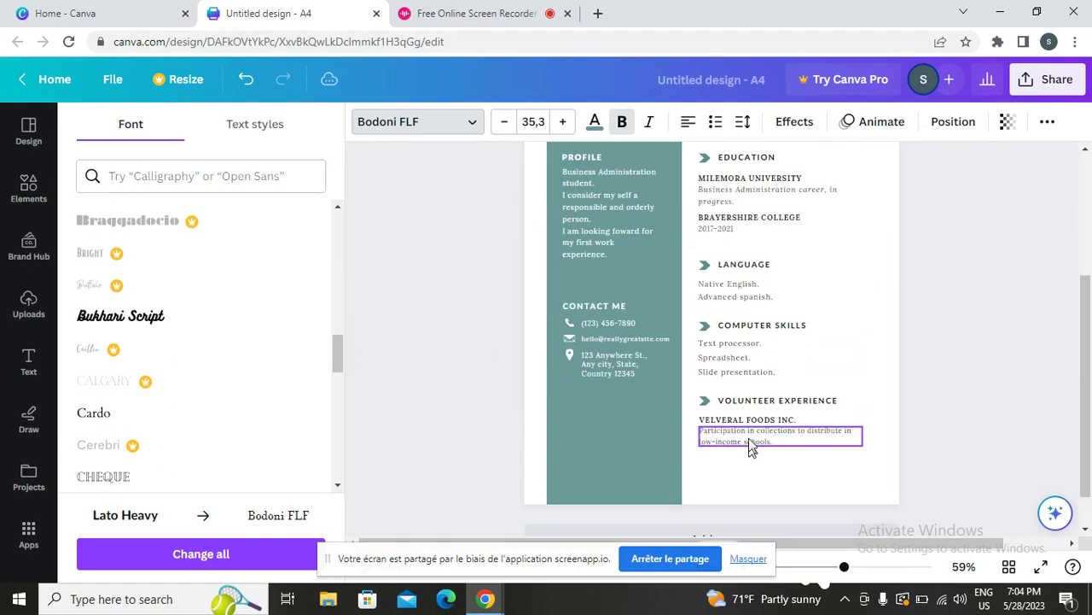
{"action": "scroll", "coordinate": [751, 444], "scroll_direction": "down", "scroll_amount": 1}
Scroll over the whole CV to review its layout, then show the heading and body text options
{"action": "scroll", "coordinate": [648, 308], "scroll_direction": "up", "scroll_amount": 1}
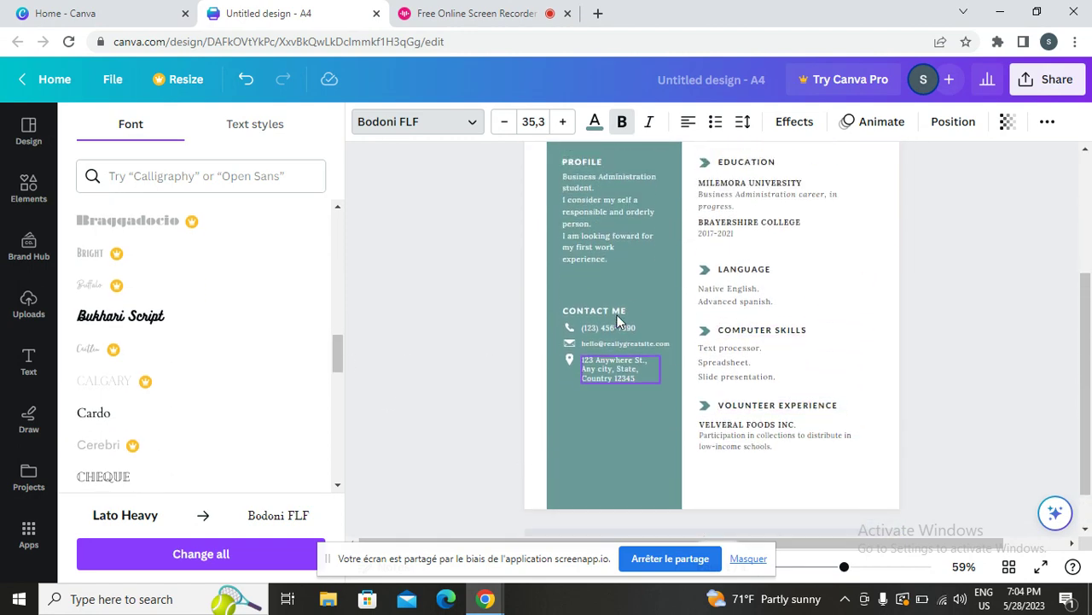
{"action": "scroll", "coordinate": [620, 321], "scroll_direction": "up", "scroll_amount": 2}
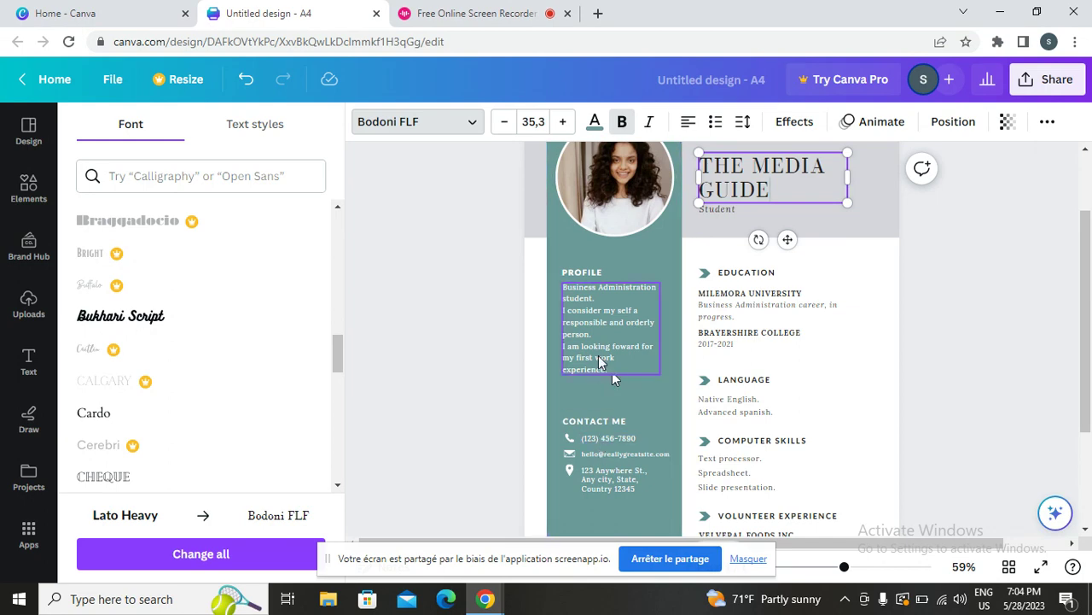
{"action": "scroll", "coordinate": [598, 355], "scroll_direction": "up", "scroll_amount": 2}
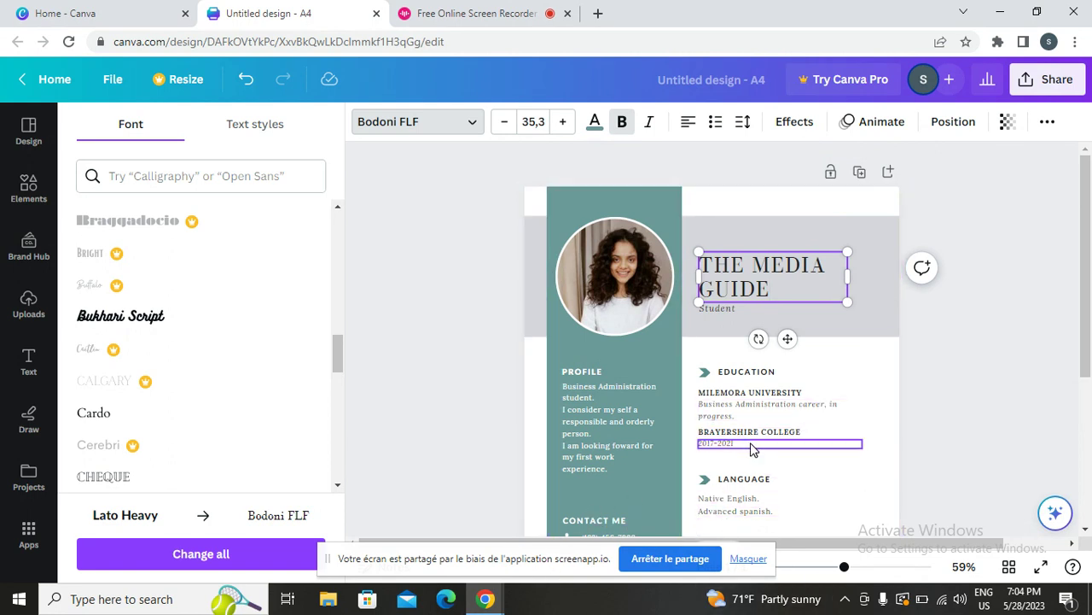
{"action": "scroll", "coordinate": [612, 430], "scroll_direction": "down", "scroll_amount": 3}
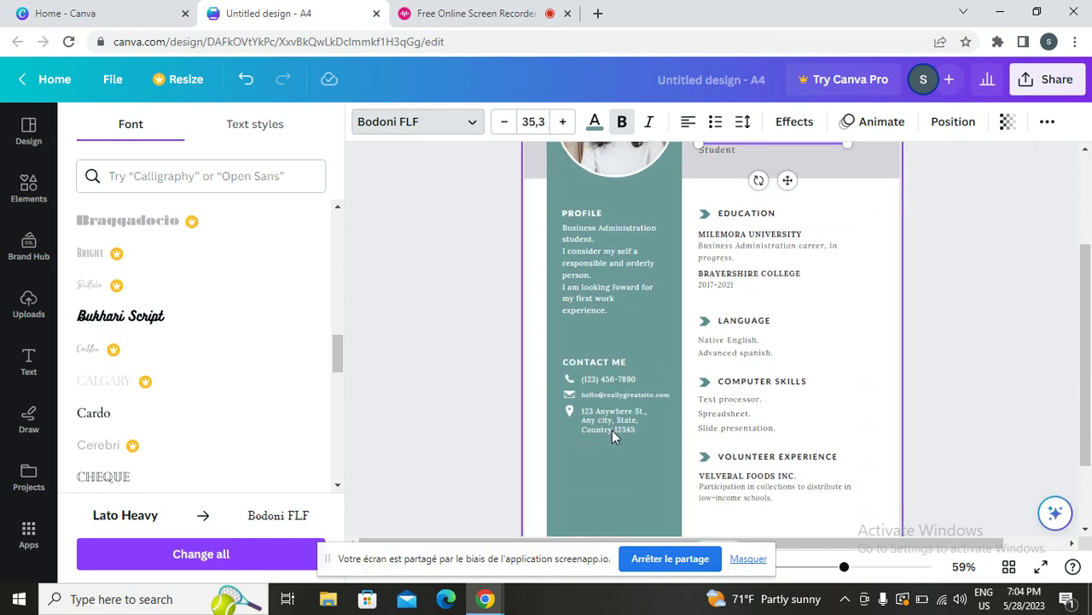
{"action": "scroll", "coordinate": [604, 428], "scroll_direction": "down", "scroll_amount": 2}
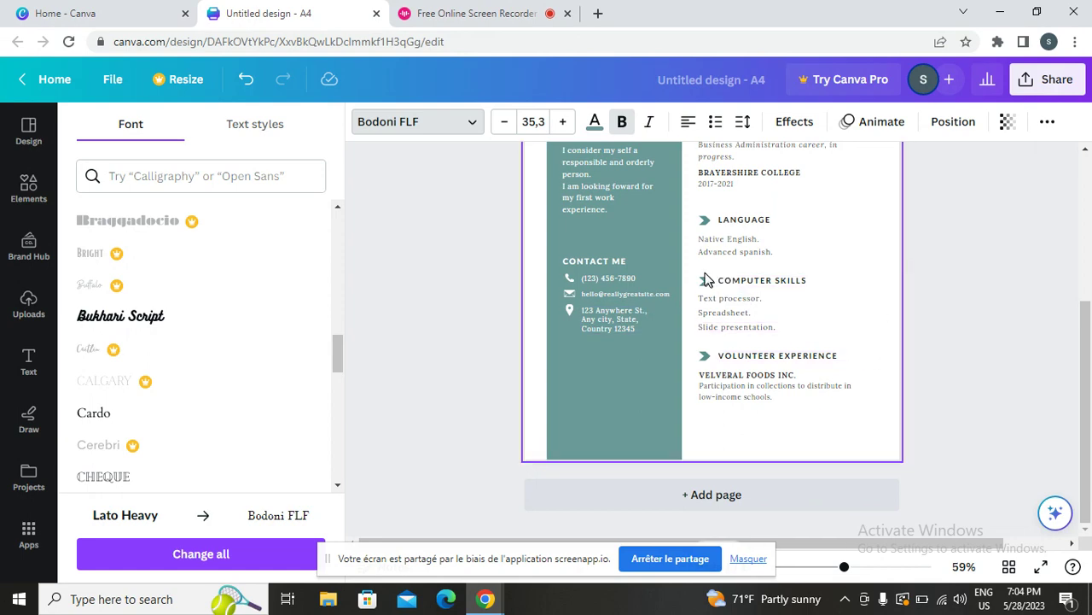
{"action": "scroll", "coordinate": [862, 331], "scroll_direction": "up", "scroll_amount": 3}
{"action": "scroll", "coordinate": [739, 361], "scroll_direction": "down", "scroll_amount": 3}
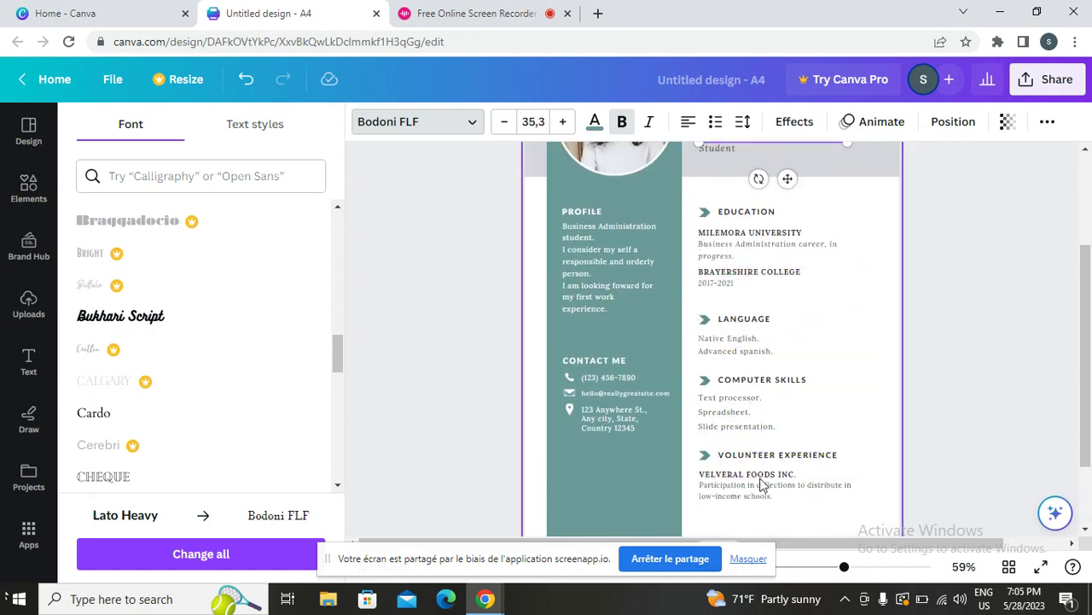
{"action": "left_click", "coordinate": [30, 363]}
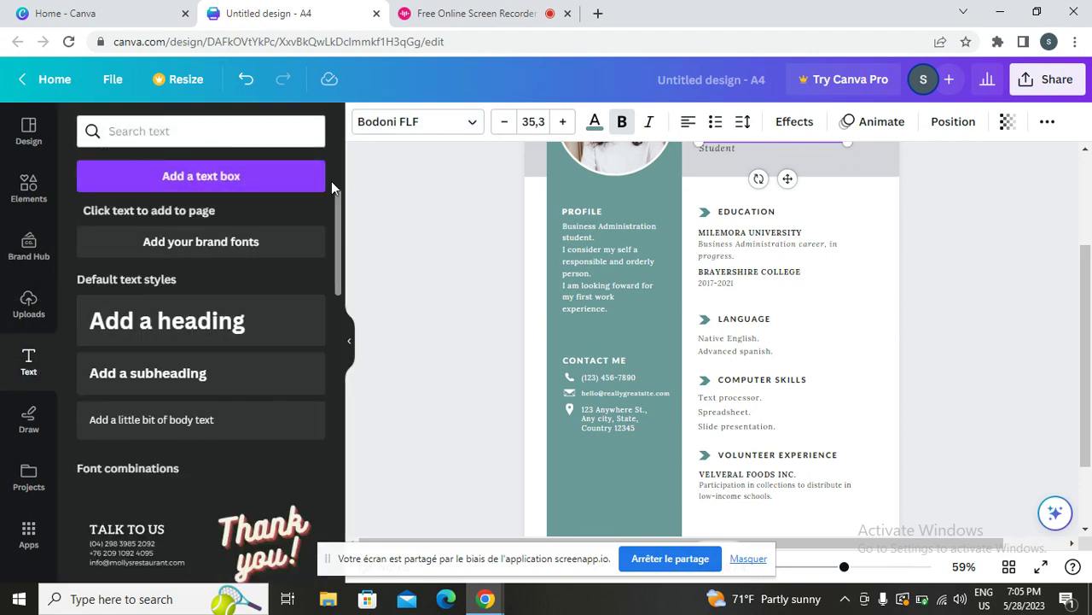
Apply the Sleek page animation and lengthen its duration to 11.0 seconds
{"action": "left_click", "coordinate": [26, 420]}
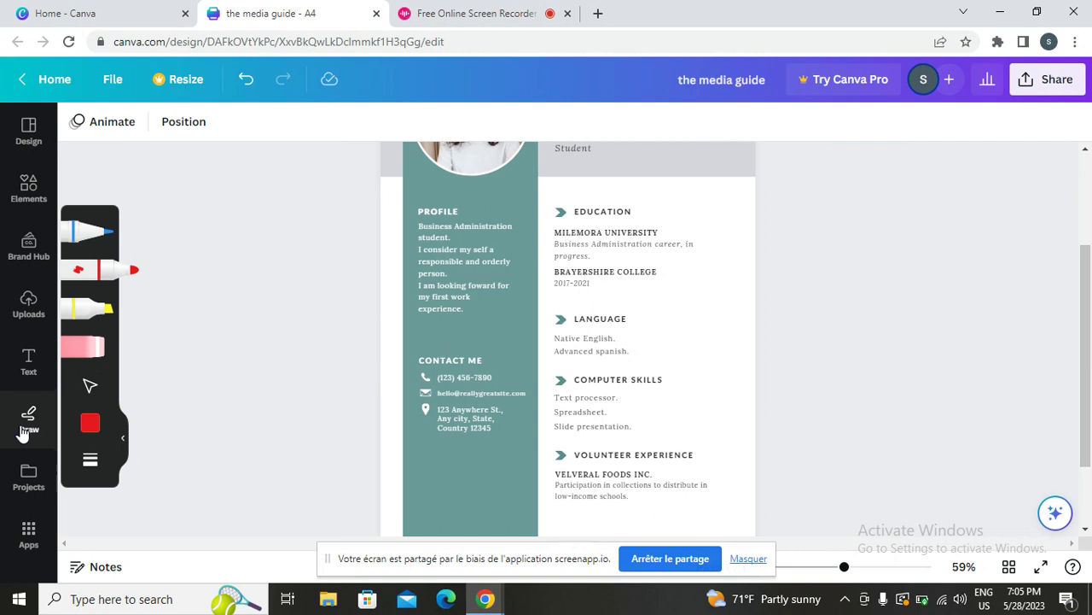
{"action": "left_click", "coordinate": [29, 135]}
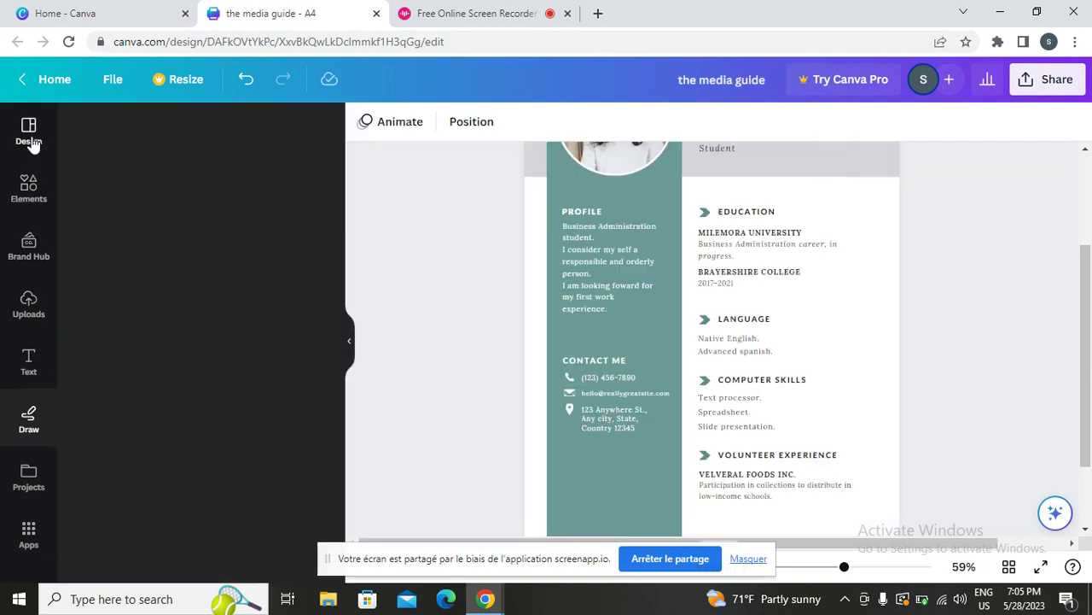
{"action": "scroll", "coordinate": [135, 382], "scroll_direction": "down", "scroll_amount": 3}
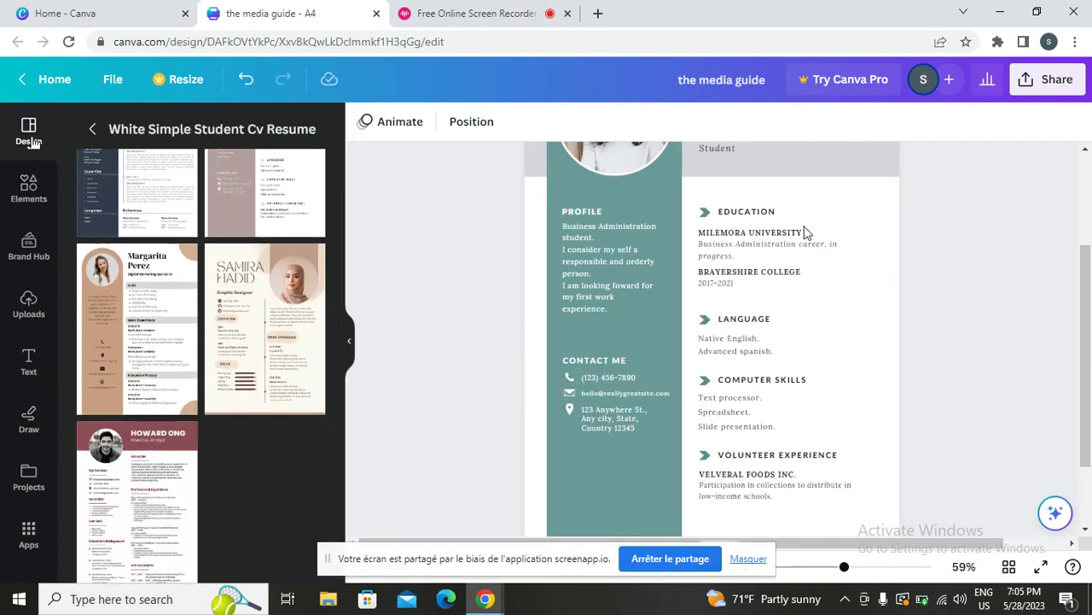
{"action": "scroll", "coordinate": [573, 369], "scroll_direction": "up", "scroll_amount": 2}
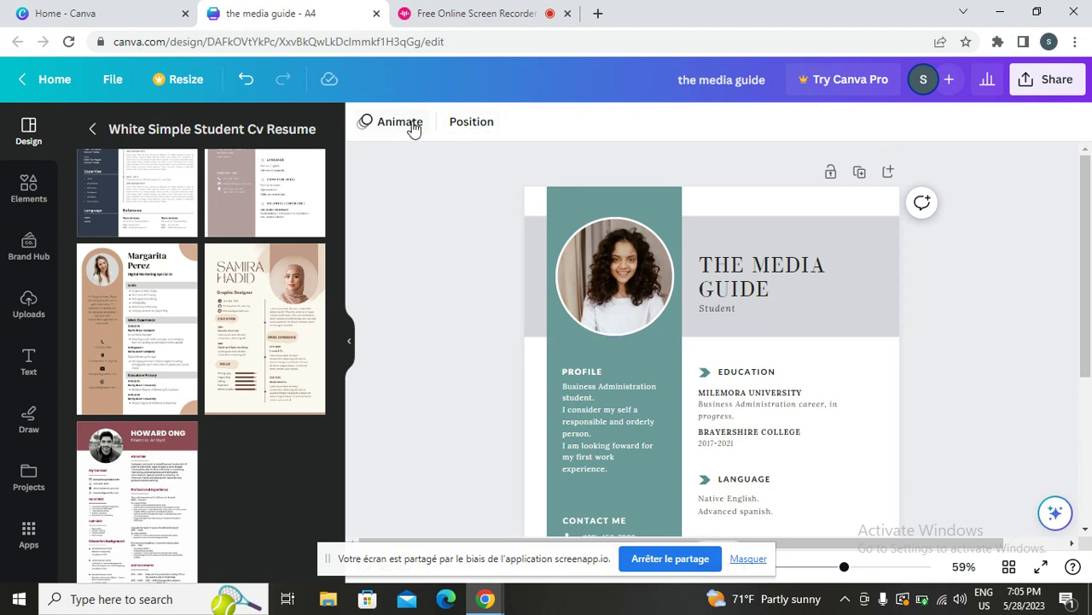
{"action": "left_click", "coordinate": [398, 121]}
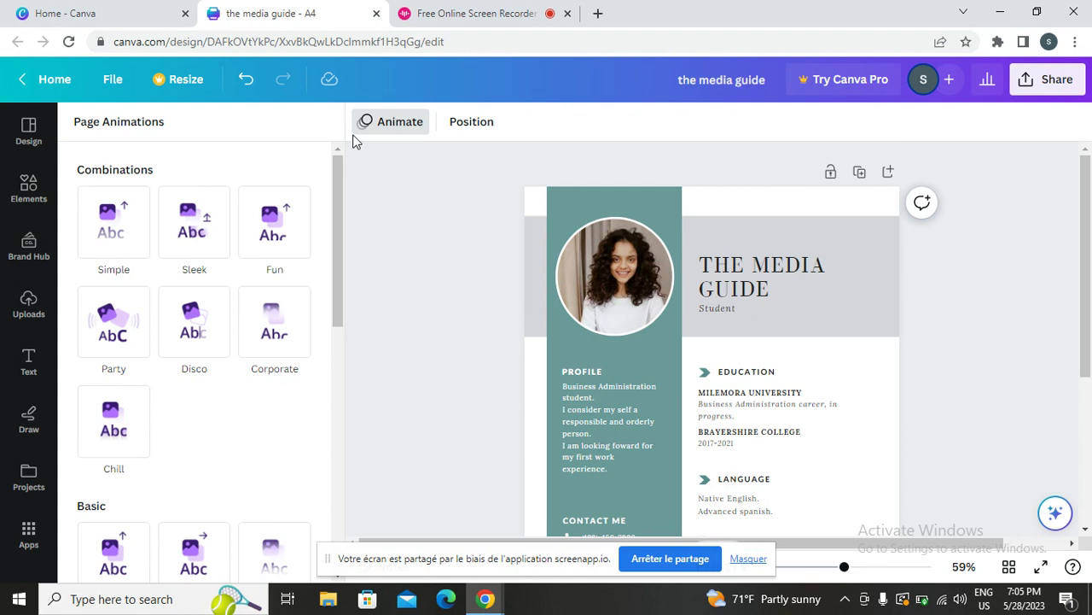
{"action": "left_click", "coordinate": [107, 241]}
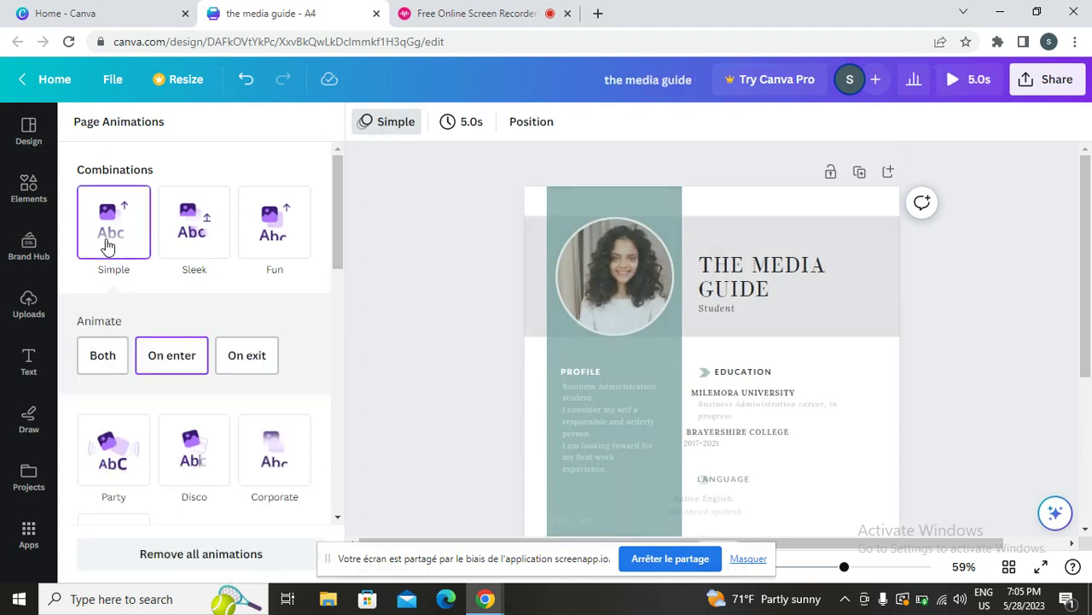
{"action": "left_click", "coordinate": [206, 219]}
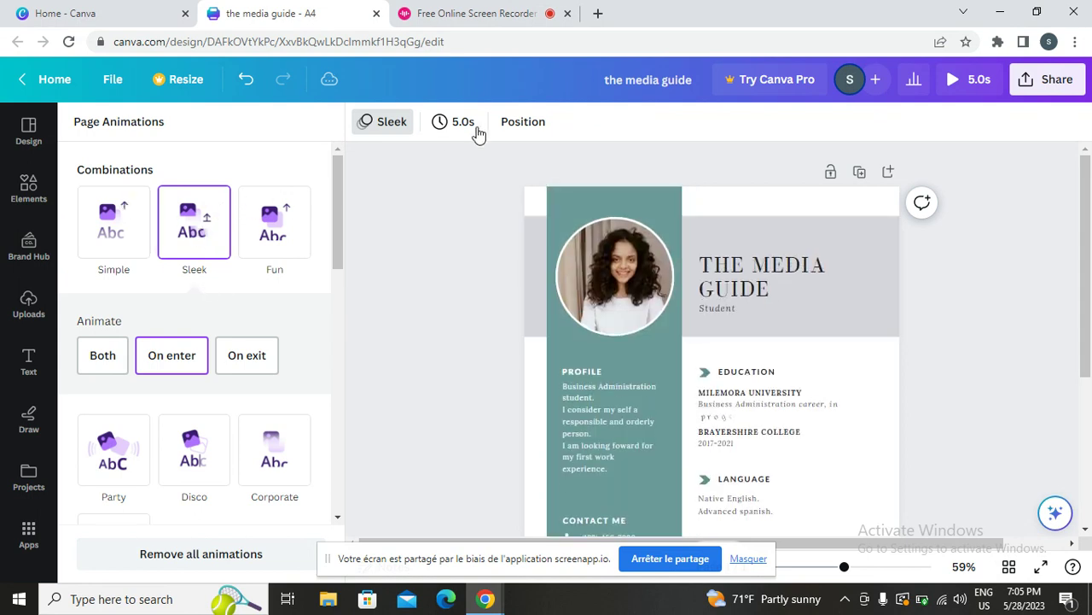
{"action": "left_click", "coordinate": [474, 125]}
{"action": "left_click_drag", "start_coordinate": [468, 195], "coordinate": [508, 193]}
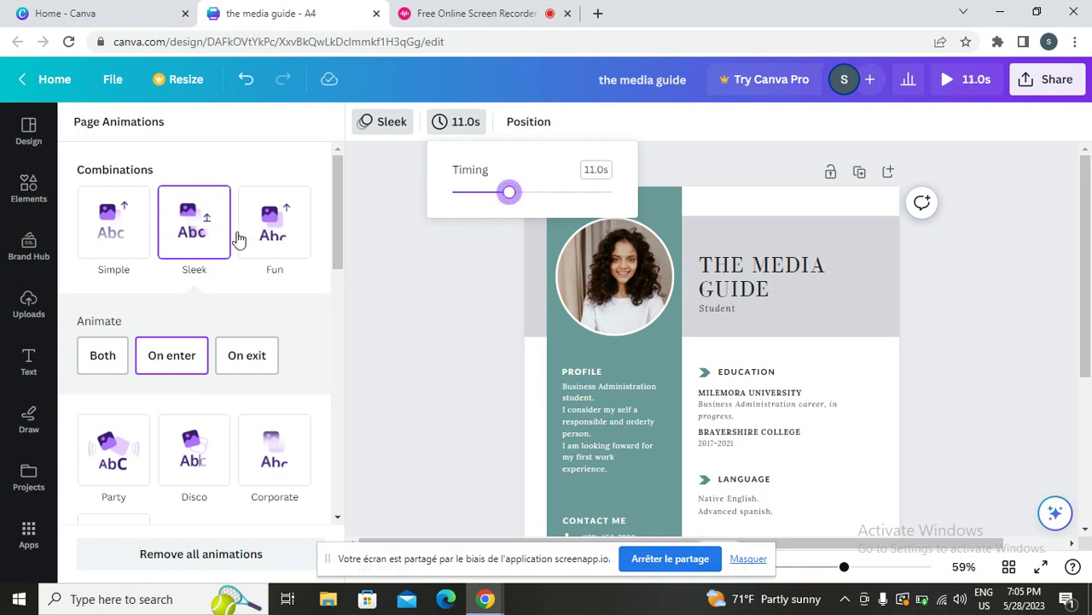
{"action": "left_click", "coordinate": [200, 219]}
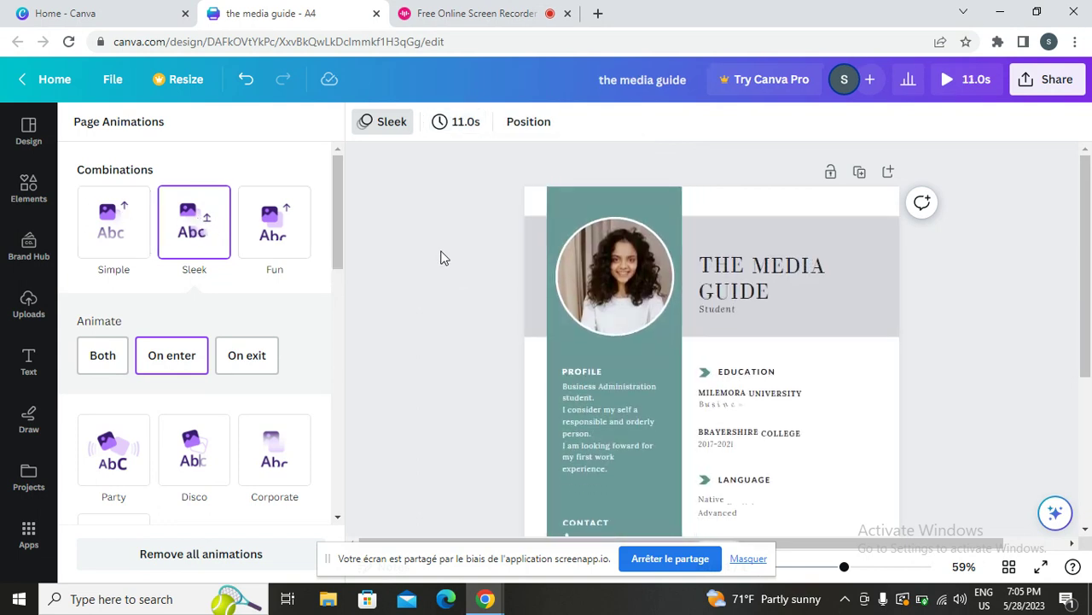
Show the page's layers list and scroll through the stacked resume elements
{"action": "left_click", "coordinate": [533, 122]}
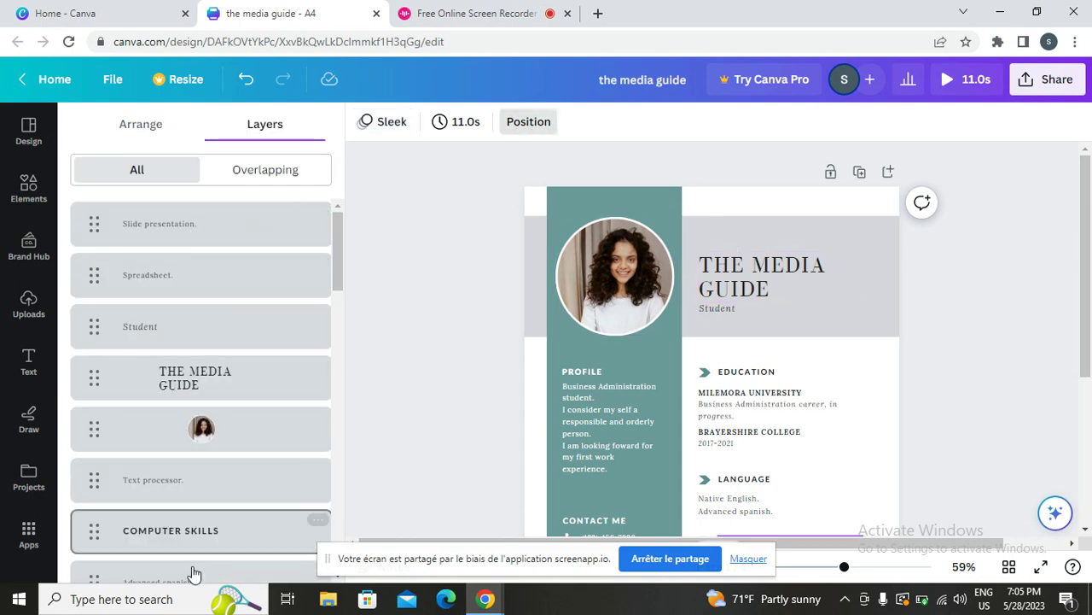
{"action": "scroll", "coordinate": [196, 546], "scroll_direction": "down", "scroll_amount": 1}
{"action": "scroll", "coordinate": [208, 415], "scroll_direction": "down", "scroll_amount": 4}
{"action": "scroll", "coordinate": [205, 357], "scroll_direction": "down", "scroll_amount": 5}
{"action": "scroll", "coordinate": [205, 357], "scroll_direction": "down", "scroll_amount": 5}
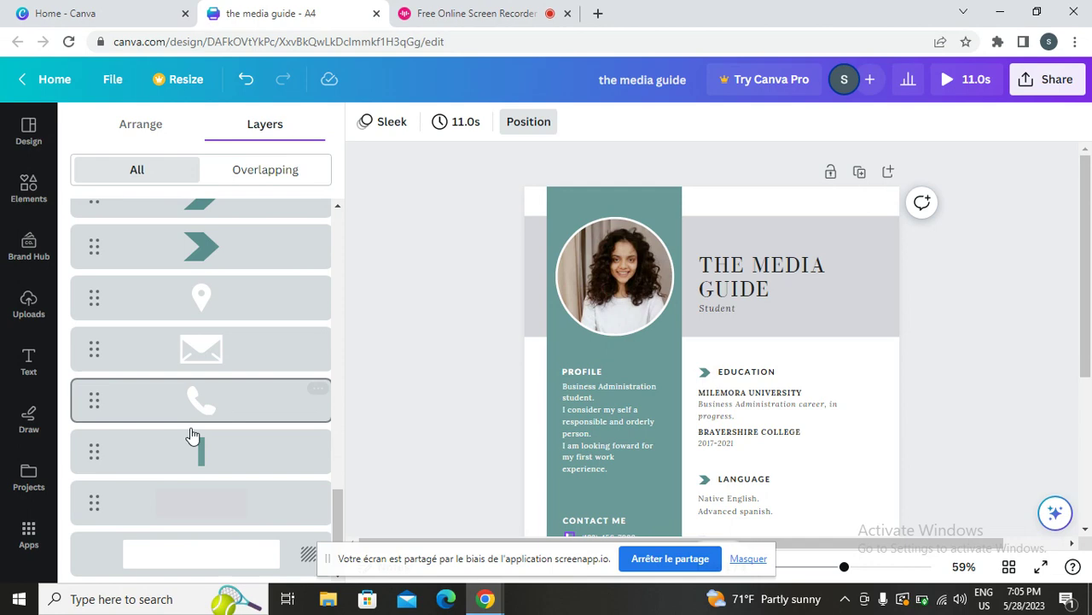
{"action": "scroll", "coordinate": [247, 358], "scroll_direction": "up", "scroll_amount": 2}
{"action": "scroll", "coordinate": [256, 359], "scroll_direction": "up", "scroll_amount": 8}
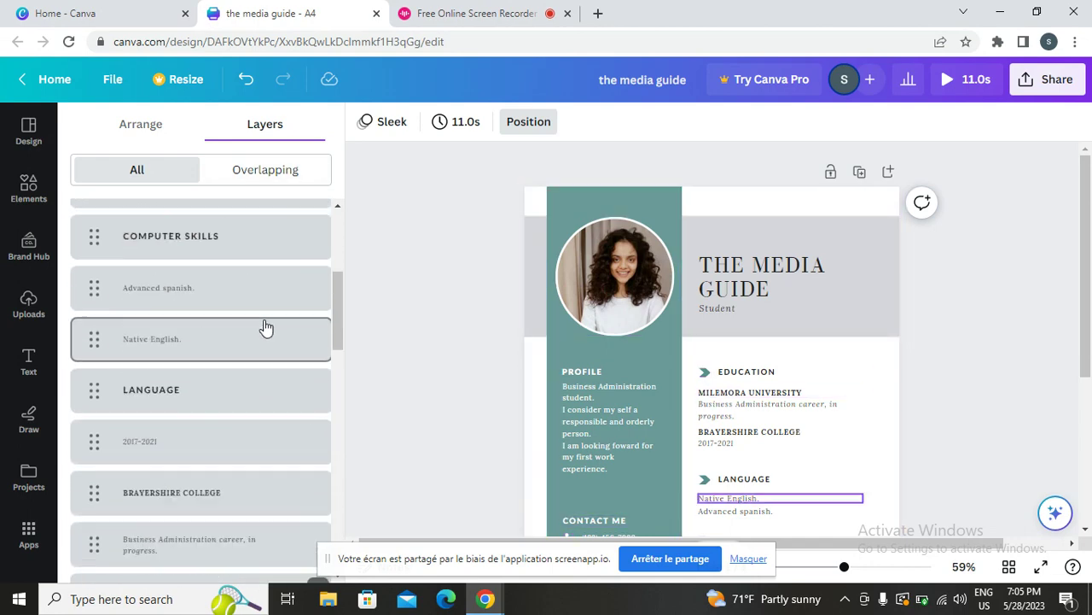
{"action": "scroll", "coordinate": [264, 325], "scroll_direction": "up", "scroll_amount": 4}
Switch back from the recorder tab to 'the media guide - A4' design
{"action": "left_click", "coordinate": [456, 10]}
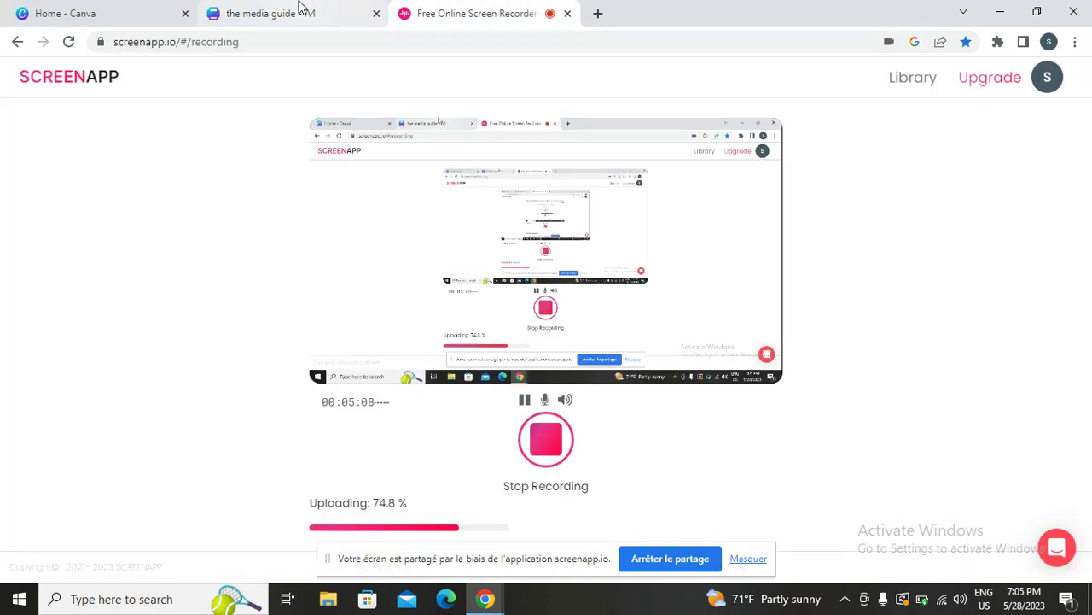
{"action": "left_click", "coordinate": [301, 10]}
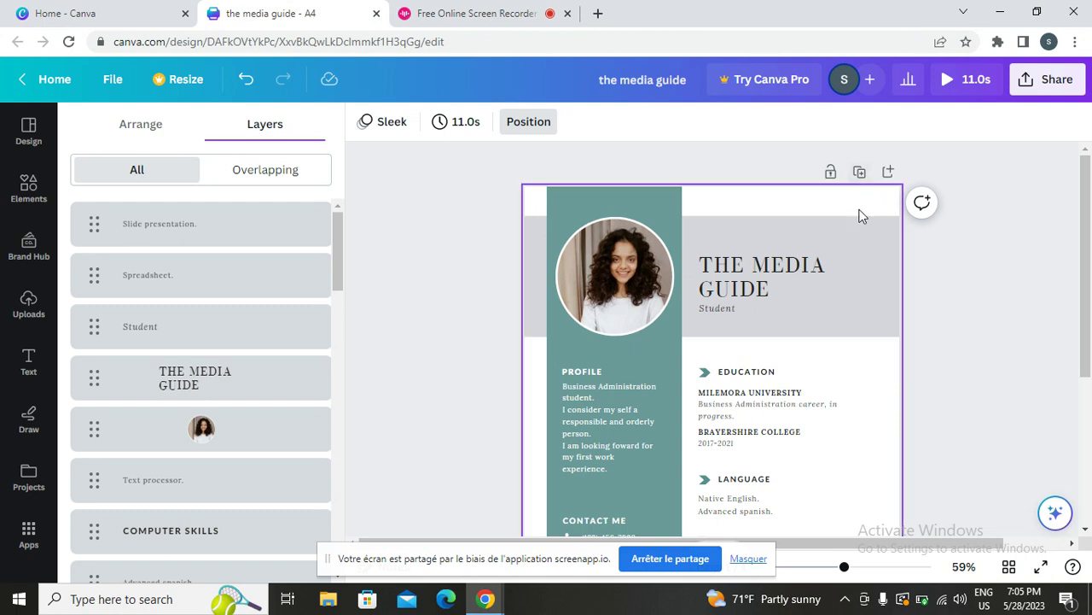
{"action": "scroll", "coordinate": [853, 410], "scroll_direction": "down", "scroll_amount": 3}
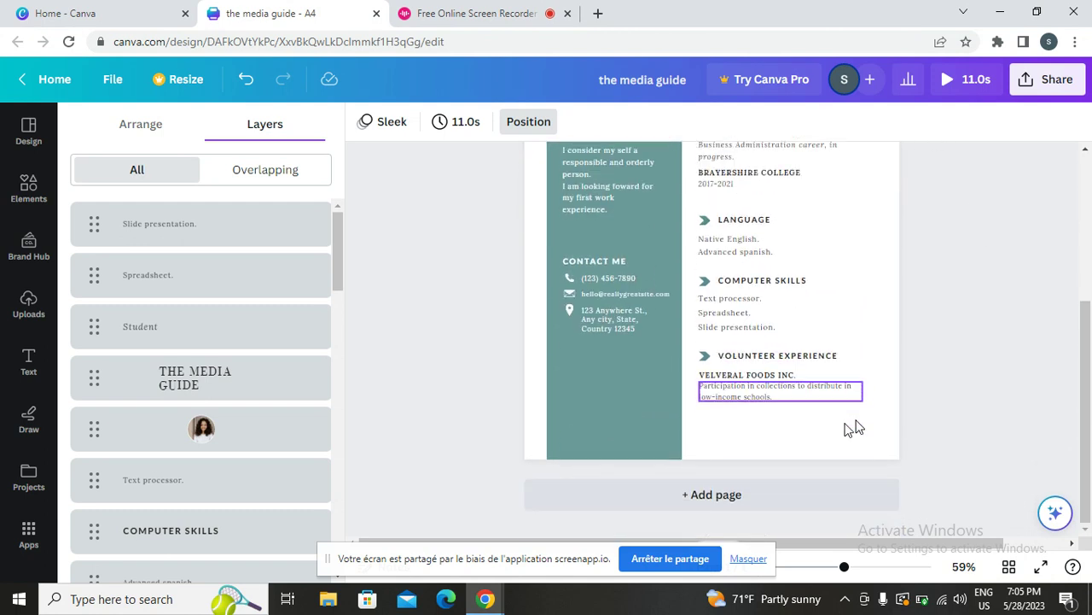
Add Page 2 and fill it with the Brown Cream Aesthetic Minimalist Graphic Designer Resume template
{"action": "left_click", "coordinate": [731, 500]}
{"action": "left_click", "coordinate": [39, 140]}
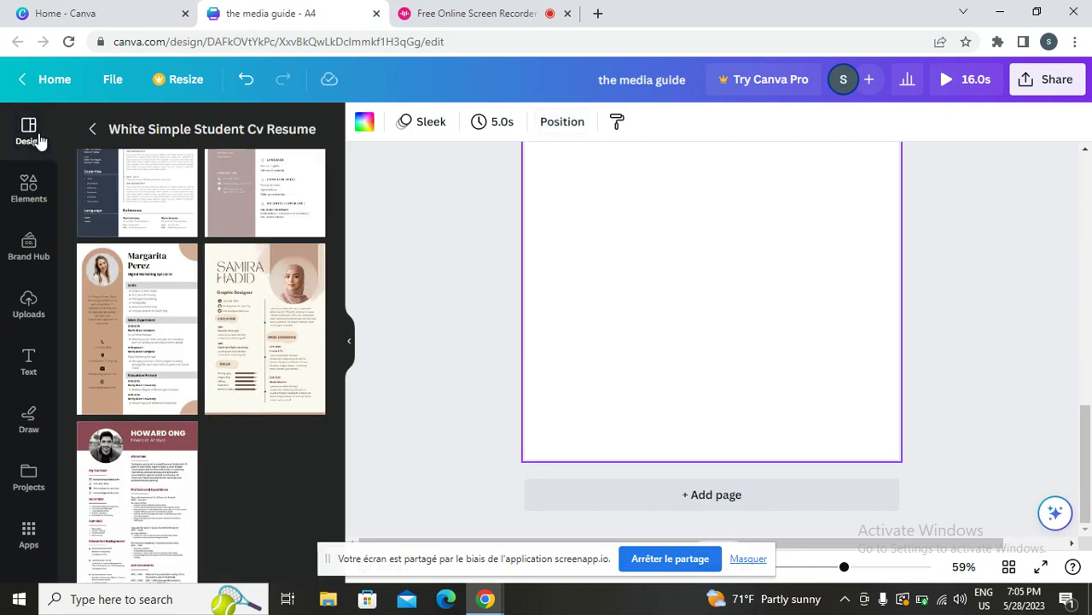
{"action": "left_click", "coordinate": [264, 285]}
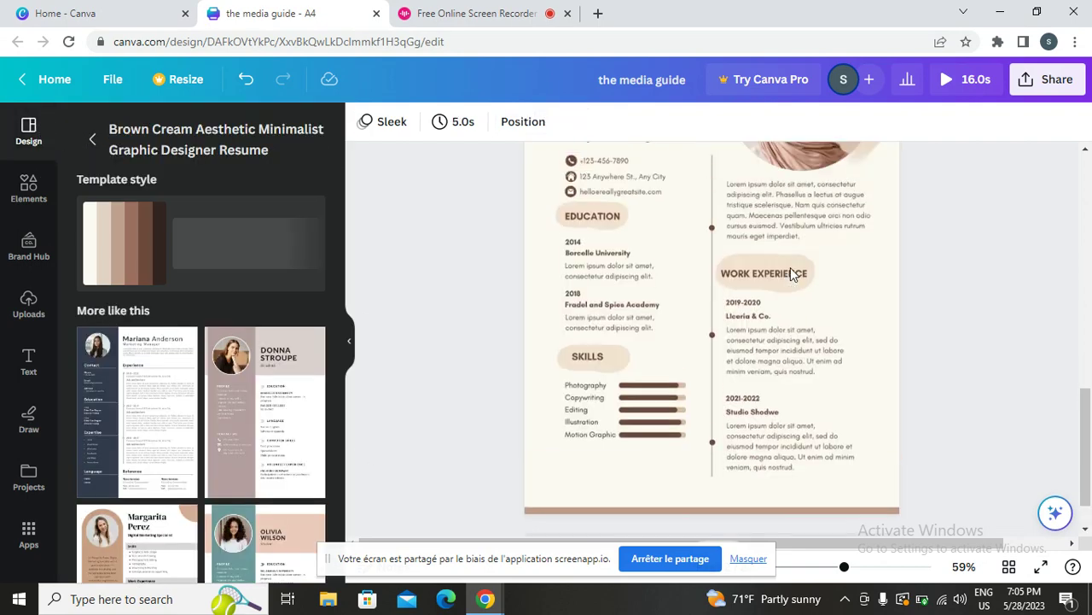
{"action": "scroll", "coordinate": [650, 436], "scroll_direction": "down", "scroll_amount": 3}
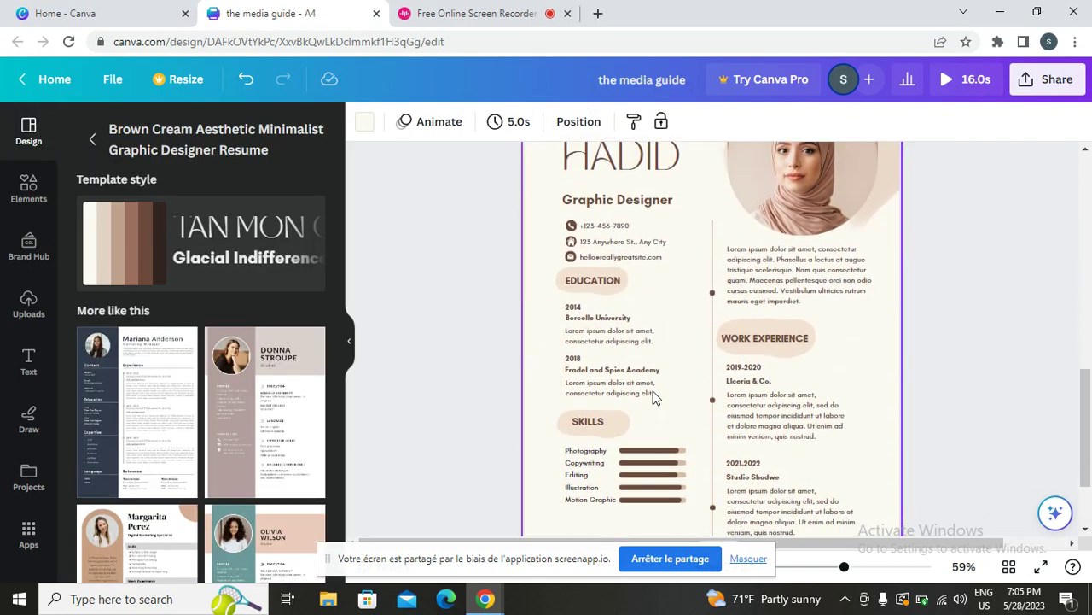
{"action": "scroll", "coordinate": [529, 325], "scroll_direction": "down", "scroll_amount": 3}
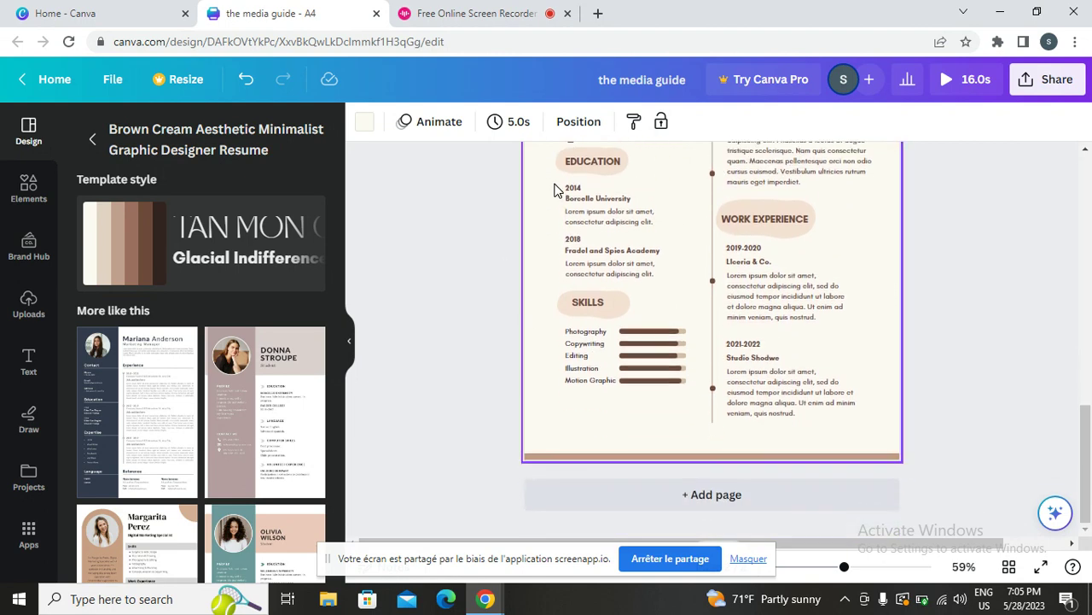
{"action": "scroll", "coordinate": [650, 337], "scroll_direction": "up", "scroll_amount": 14}
{"action": "scroll", "coordinate": [651, 336], "scroll_direction": "up", "scroll_amount": 7}
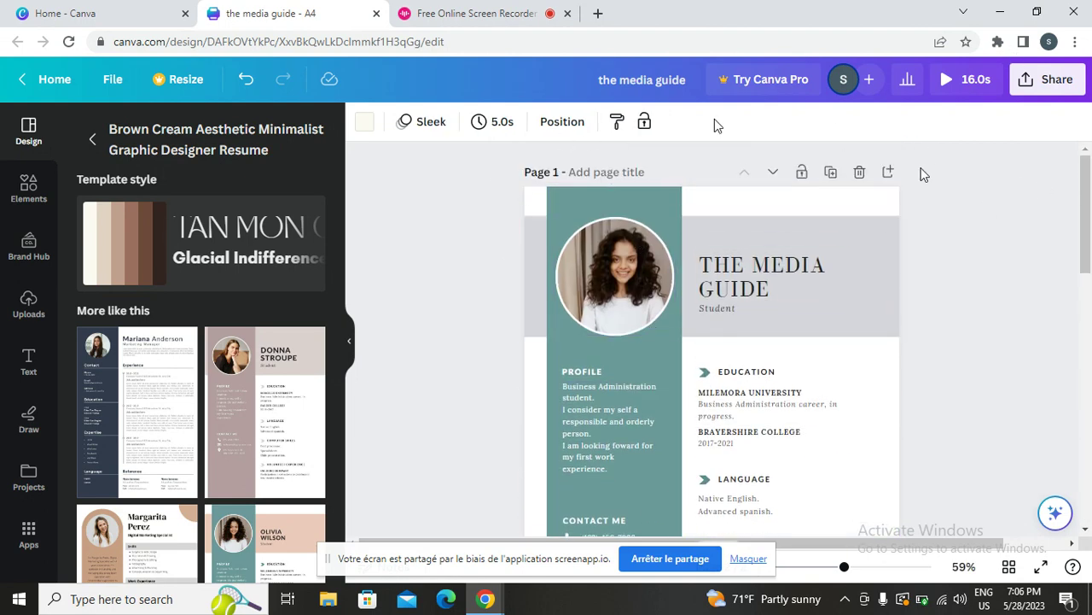
{"action": "scroll", "coordinate": [623, 358], "scroll_direction": "down", "scroll_amount": 1}
{"action": "scroll", "coordinate": [632, 352], "scroll_direction": "down", "scroll_amount": 15}
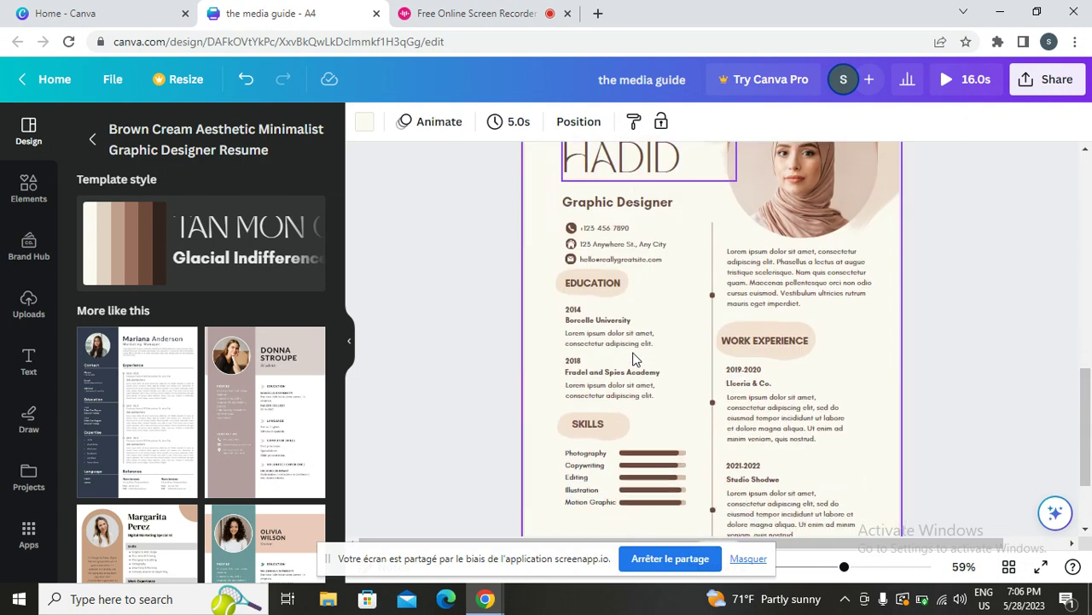
{"action": "scroll", "coordinate": [656, 292], "scroll_direction": "up", "scroll_amount": 3}
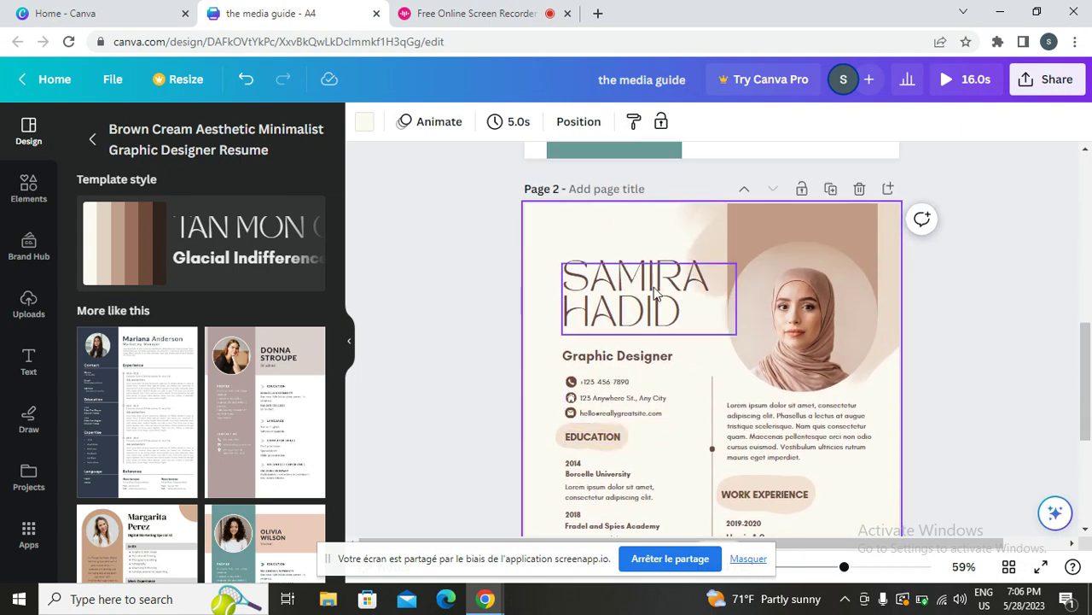
Replace the SAMIRA HADID name with 'THE MEDIA GUIDE'
{"action": "left_click", "coordinate": [656, 293]}
{"action": "key", "text": "BackSpace"}
{"action": "type", "text": "THE ME"}
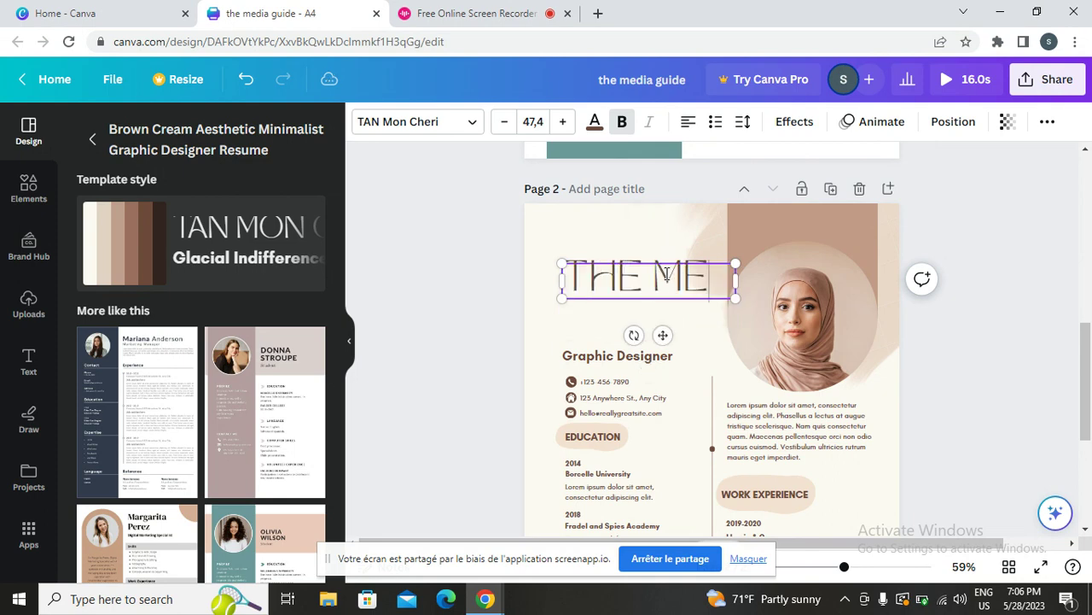
{"action": "type", "text": "DIA G"}
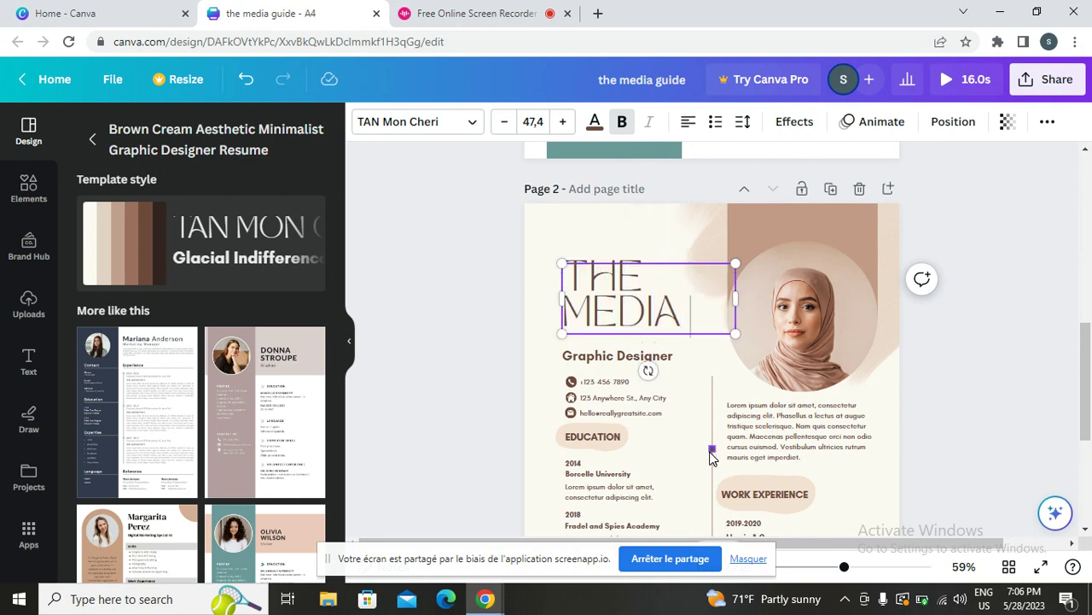
{"action": "type", "text": "UIDE"}
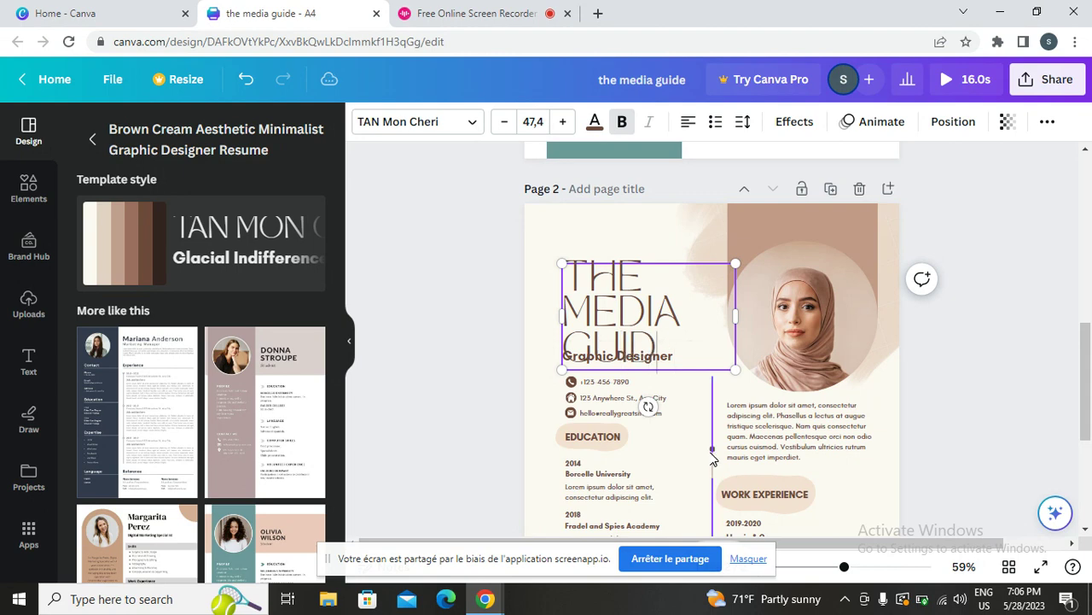
Shrink the page 2 title to font size 32,4
{"action": "left_click", "coordinate": [510, 119]}
{"action": "left_click", "coordinate": [509, 119]}
{"action": "left_click", "coordinate": [510, 120]}
{"action": "left_click", "coordinate": [511, 120]}
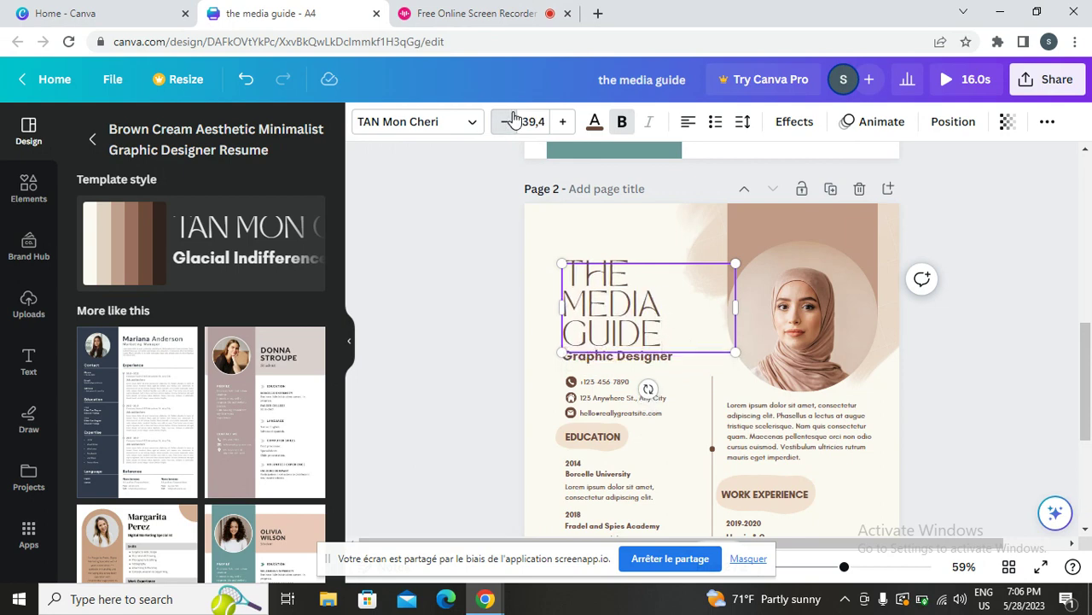
{"action": "left_click", "coordinate": [513, 119]}
{"action": "left_click", "coordinate": [510, 122]}
{"action": "left_click", "coordinate": [511, 121]}
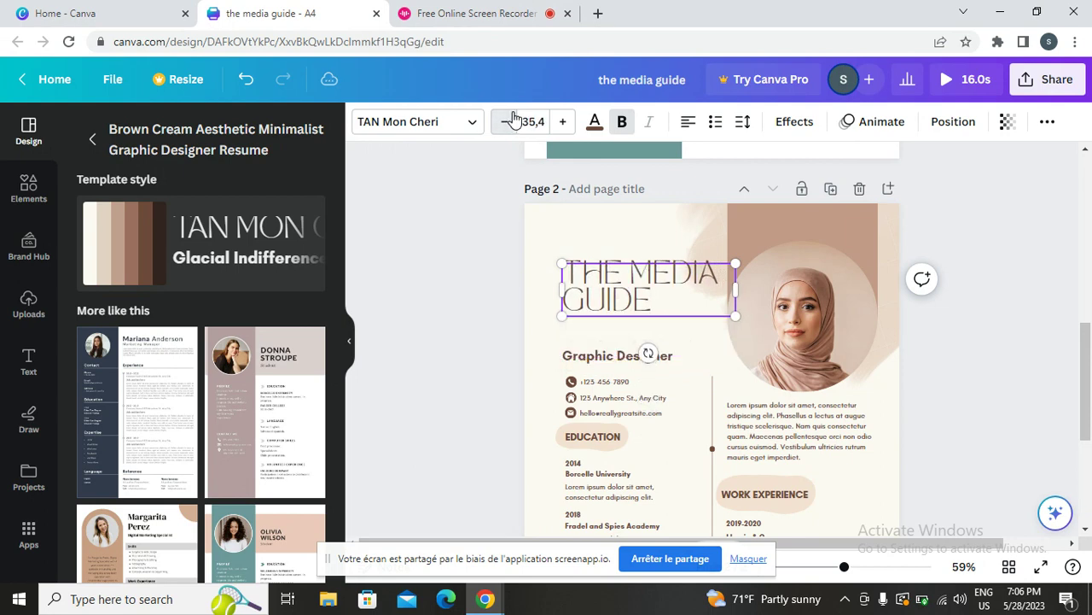
Try fonts on the page 2 title 'THE MEDIA GUIDE', dismissing the Canva Pro offer, ending on Bukhari Script
{"action": "left_click", "coordinate": [440, 129]}
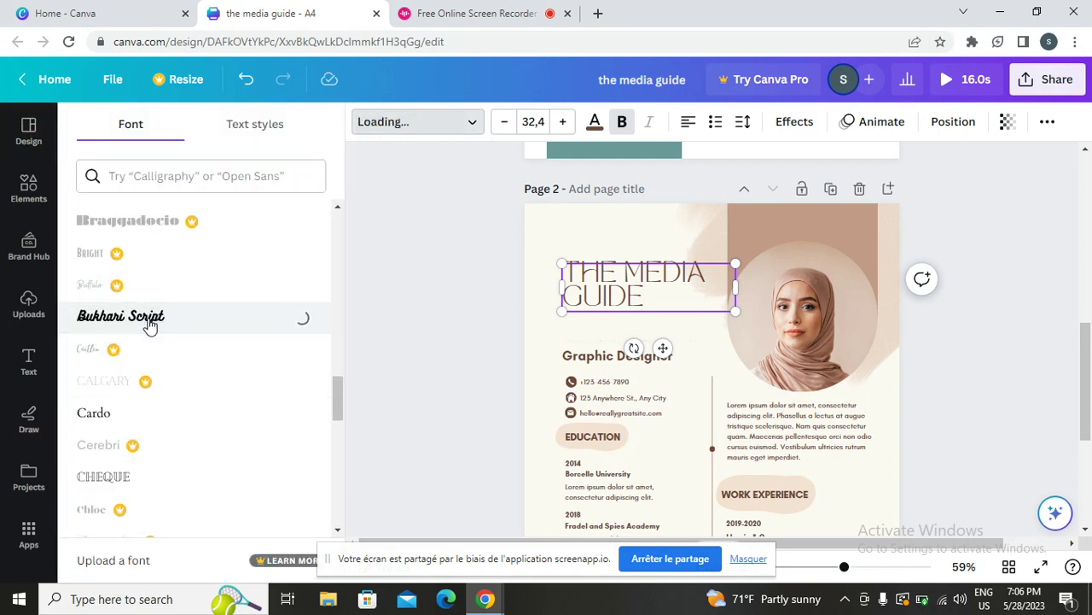
{"action": "left_click", "coordinate": [149, 266]}
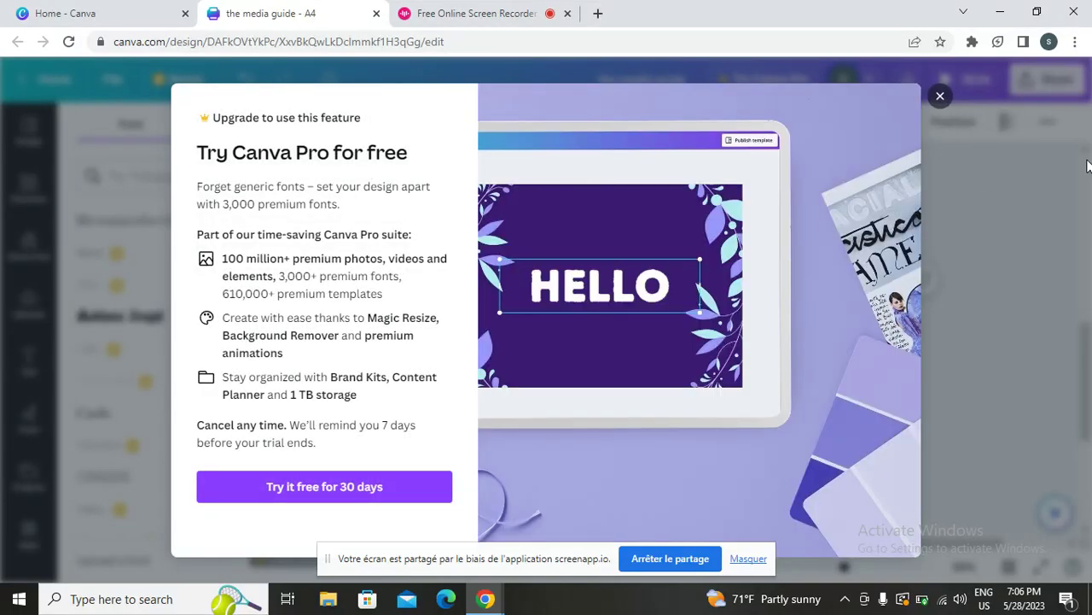
{"action": "left_click", "coordinate": [940, 96]}
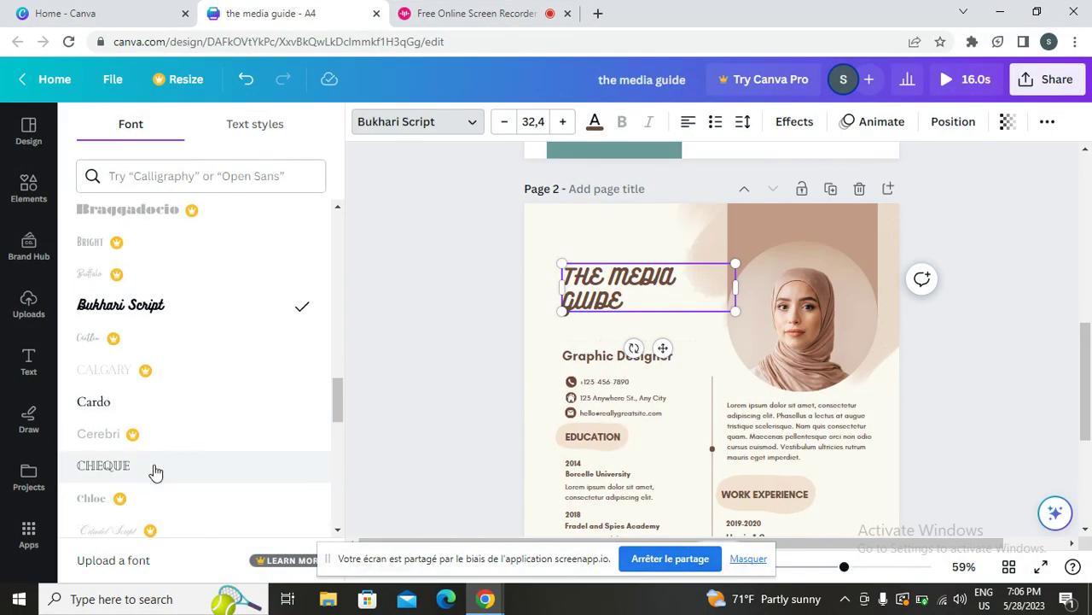
{"action": "scroll", "coordinate": [162, 452], "scroll_direction": "down", "scroll_amount": 5}
{"action": "scroll", "coordinate": [136, 439], "scroll_direction": "down", "scroll_amount": 3}
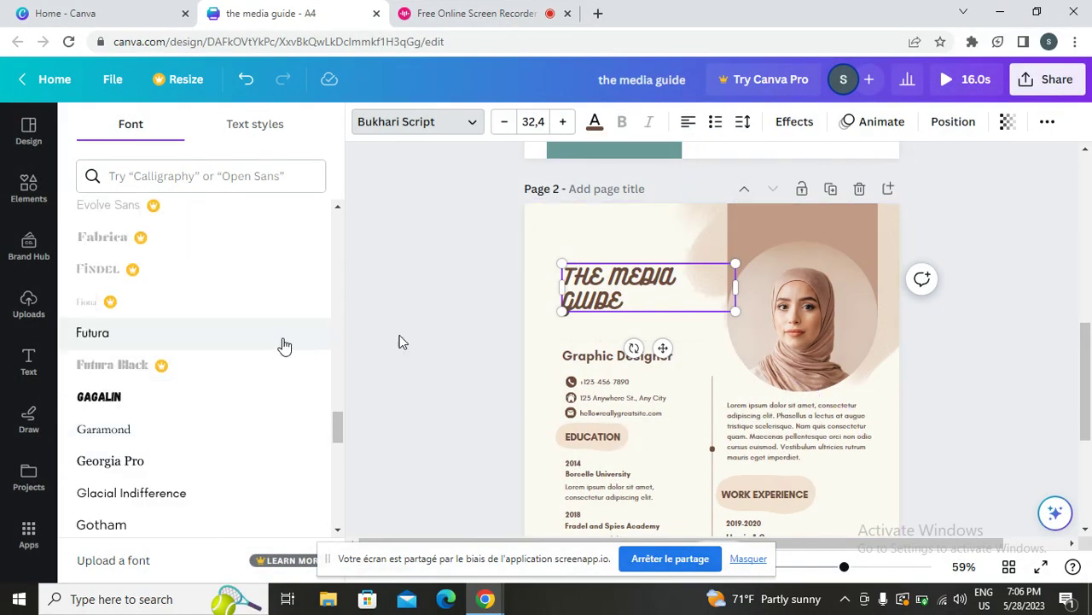
{"action": "left_click", "coordinate": [78, 466]}
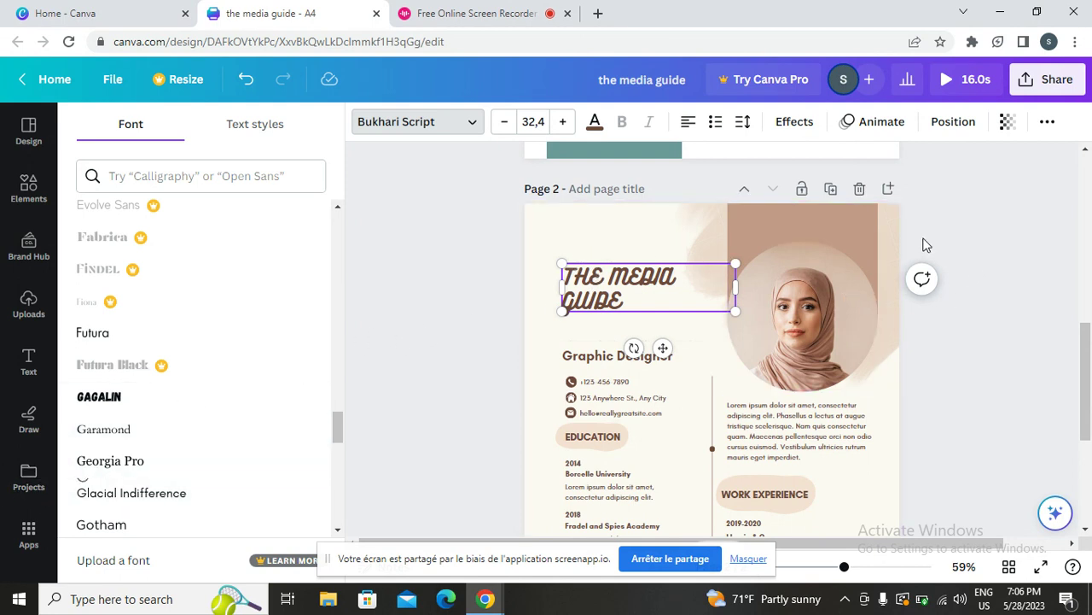
{"action": "left_click", "coordinate": [1049, 78]}
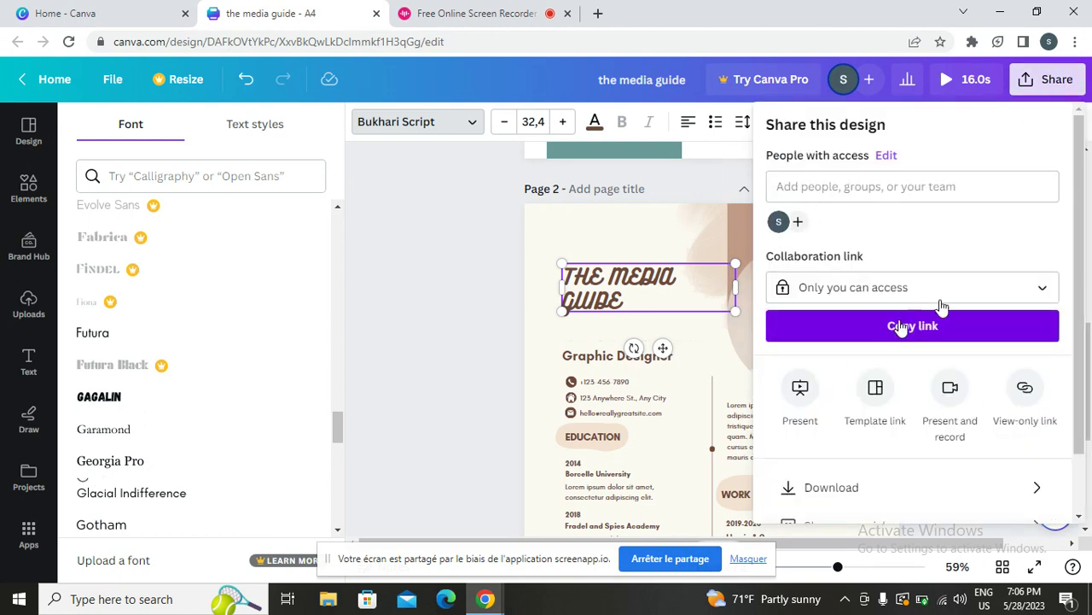
{"action": "left_click", "coordinate": [859, 324]}
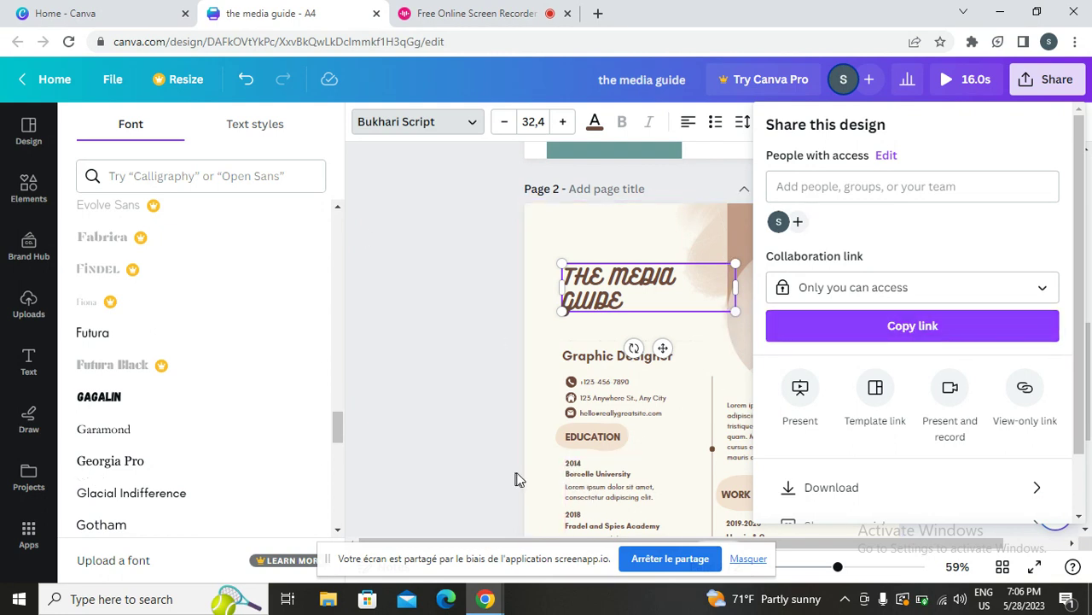
{"action": "left_click", "coordinate": [465, 125]}
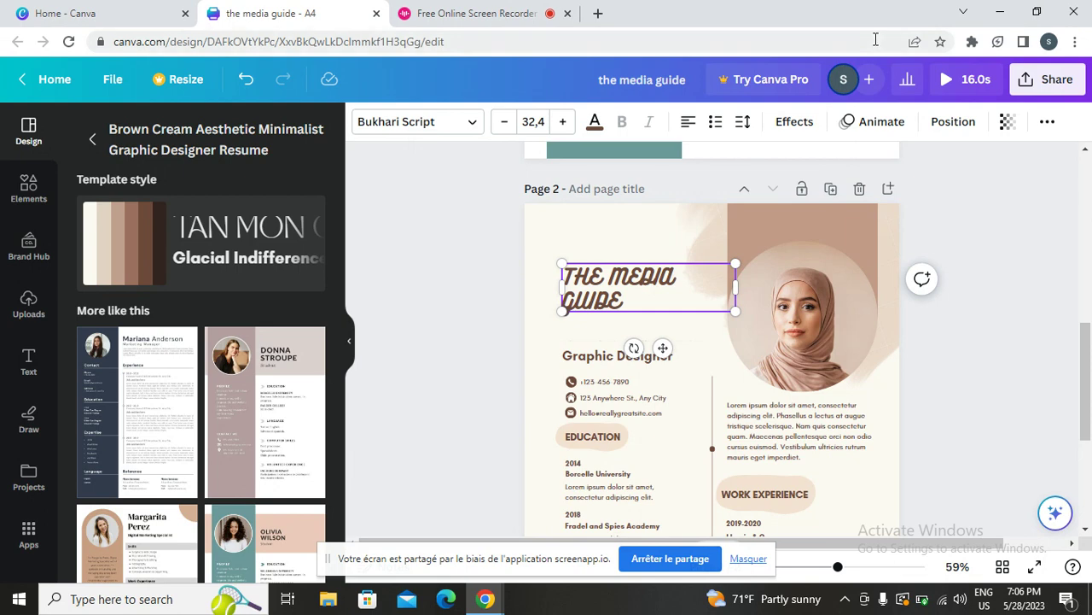
{"action": "left_click", "coordinate": [1052, 78]}
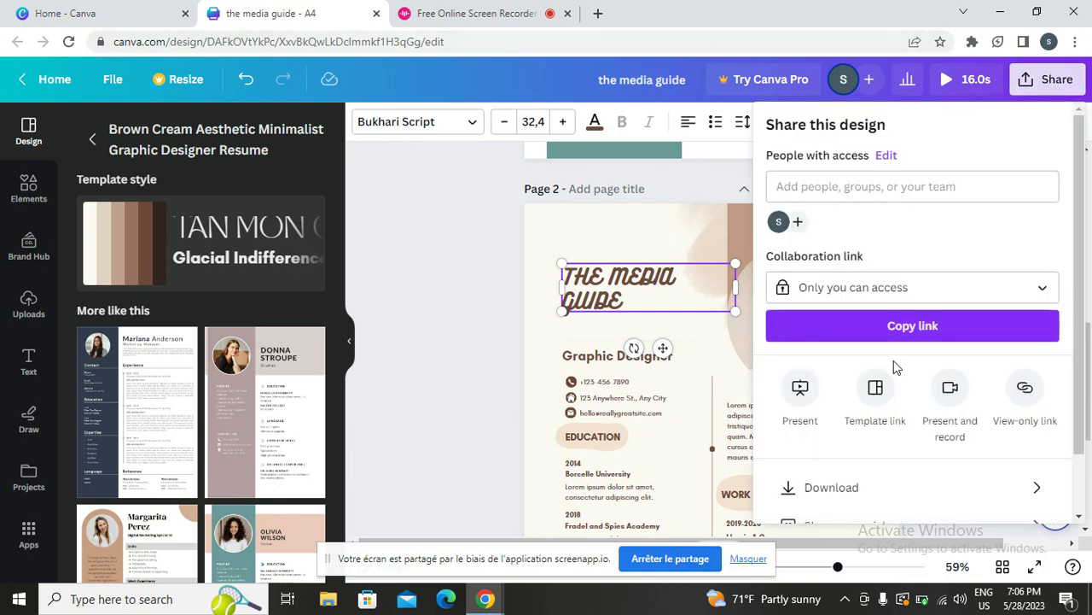
{"action": "left_click", "coordinate": [868, 488]}
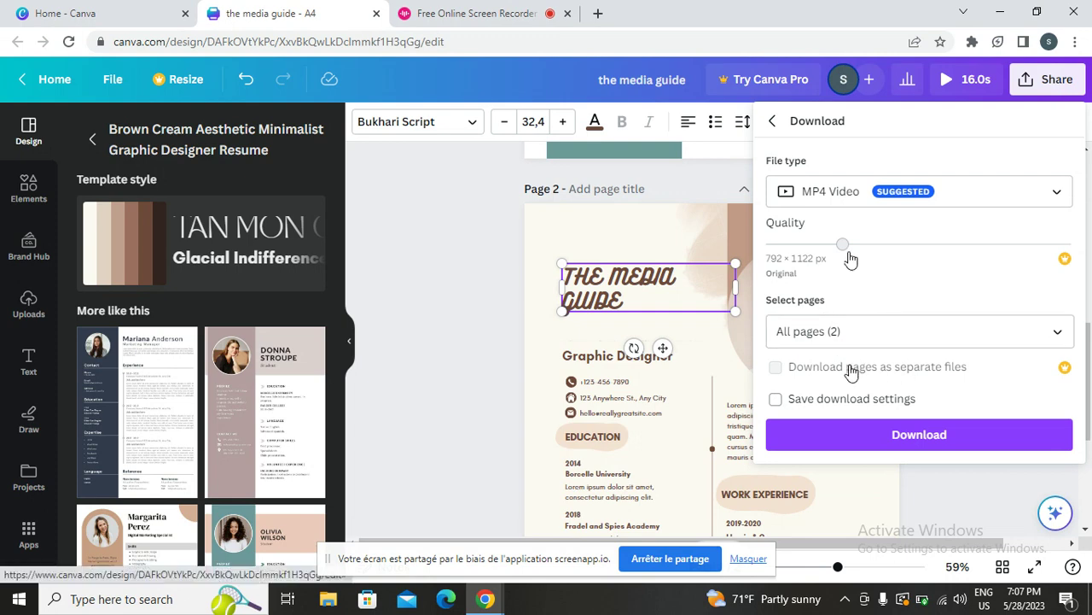
{"action": "left_click", "coordinate": [923, 435]}
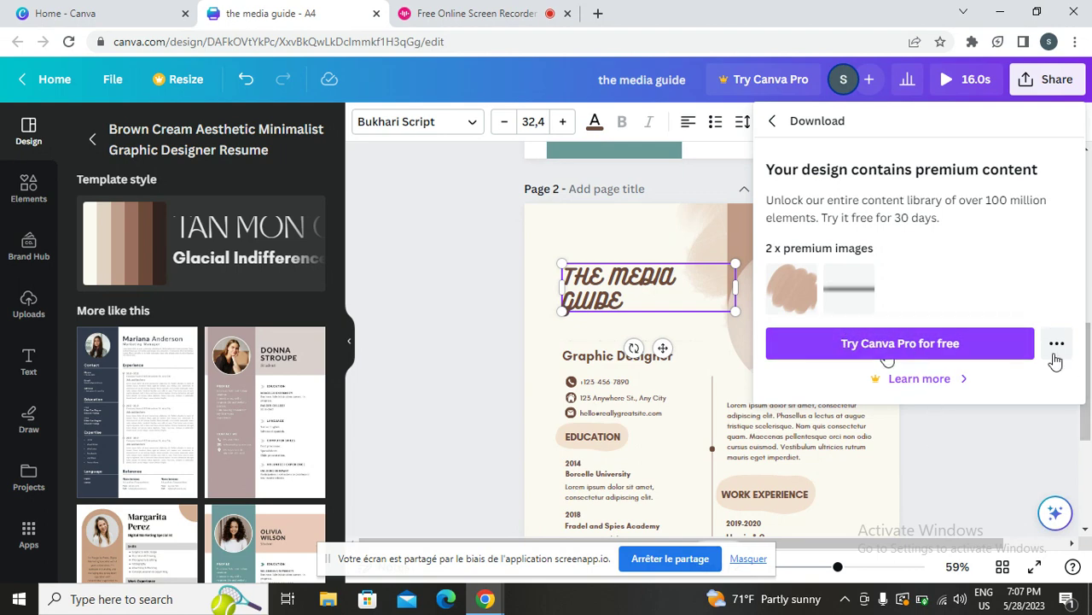
{"action": "left_click", "coordinate": [418, 276]}
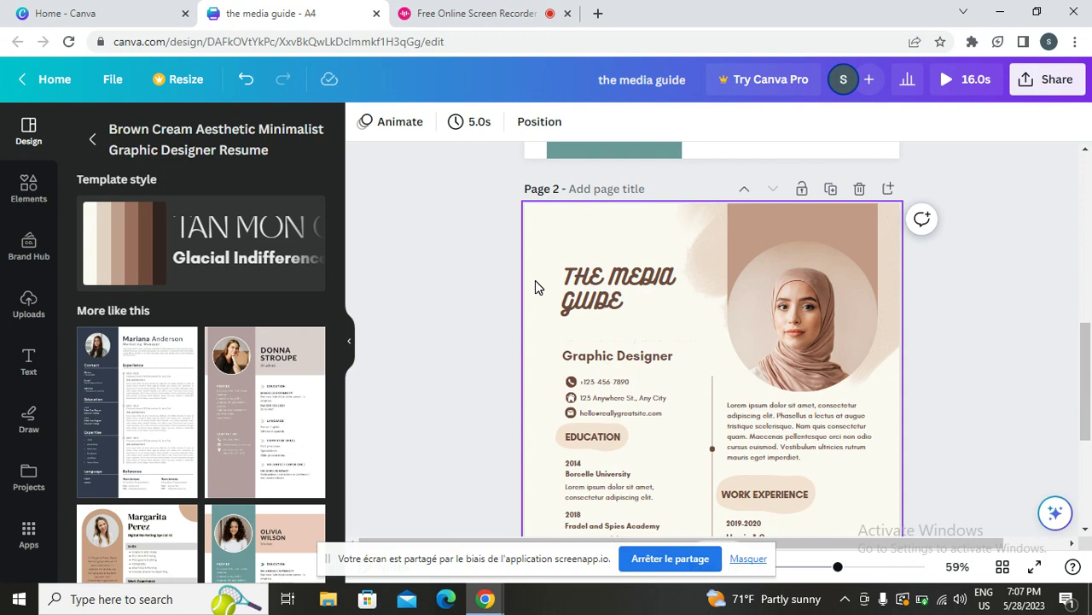
{"action": "left_click", "coordinate": [1037, 79]}
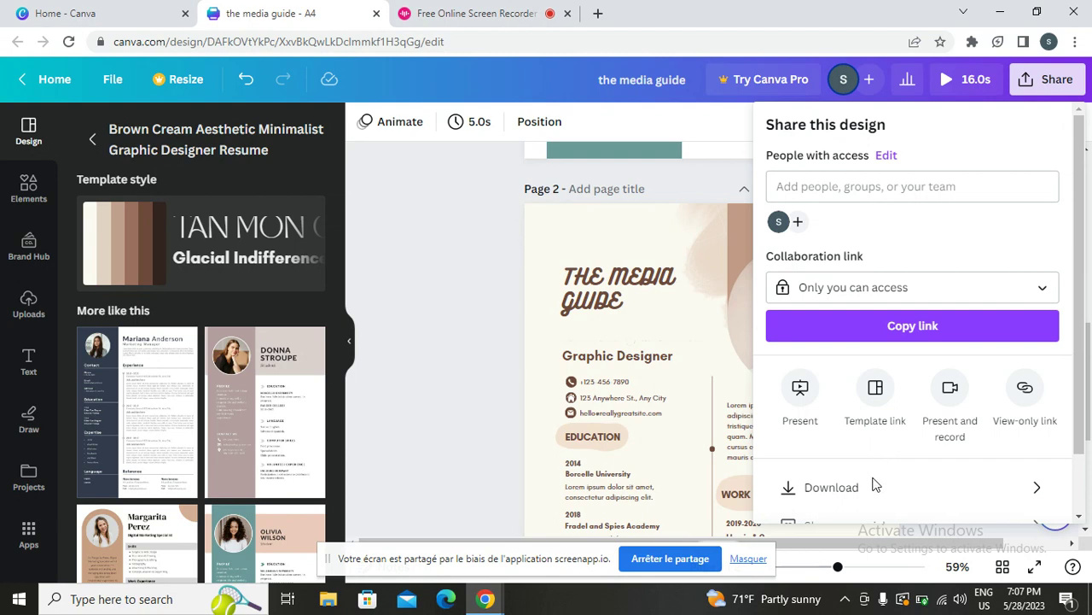
{"action": "left_click", "coordinate": [872, 488]}
{"action": "left_click", "coordinate": [915, 433]}
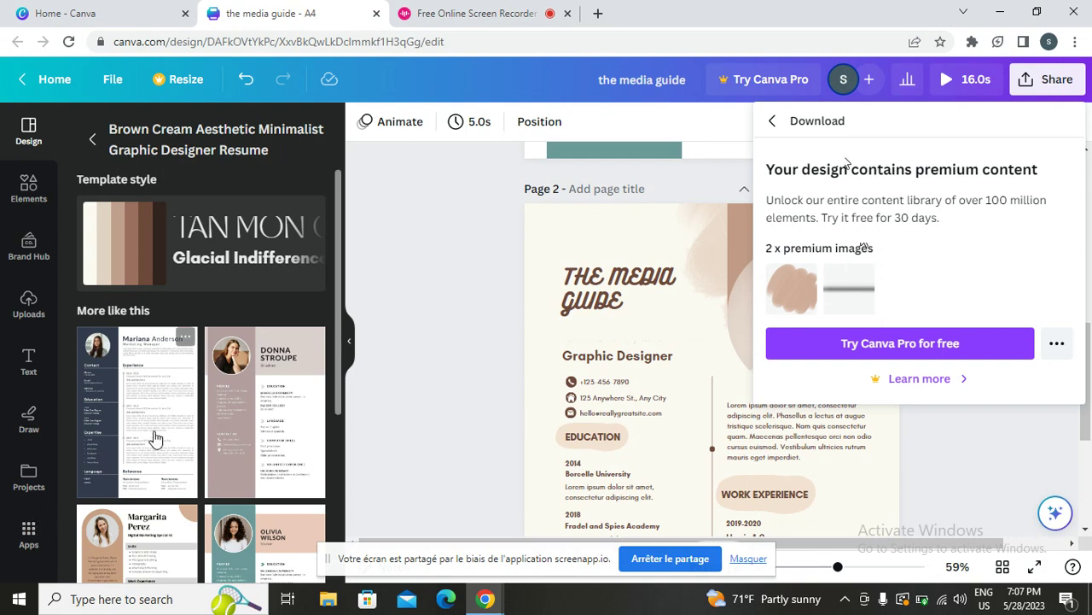
{"action": "scroll", "coordinate": [235, 463], "scroll_direction": "down", "scroll_amount": 3}
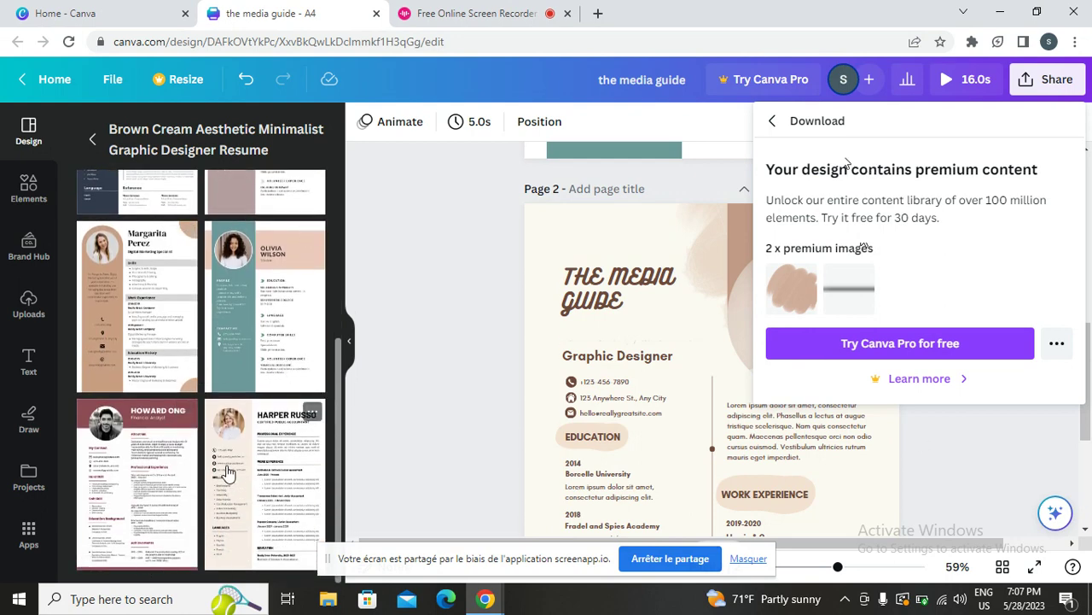
{"action": "scroll", "coordinate": [587, 250], "scroll_direction": "up", "scroll_amount": 5}
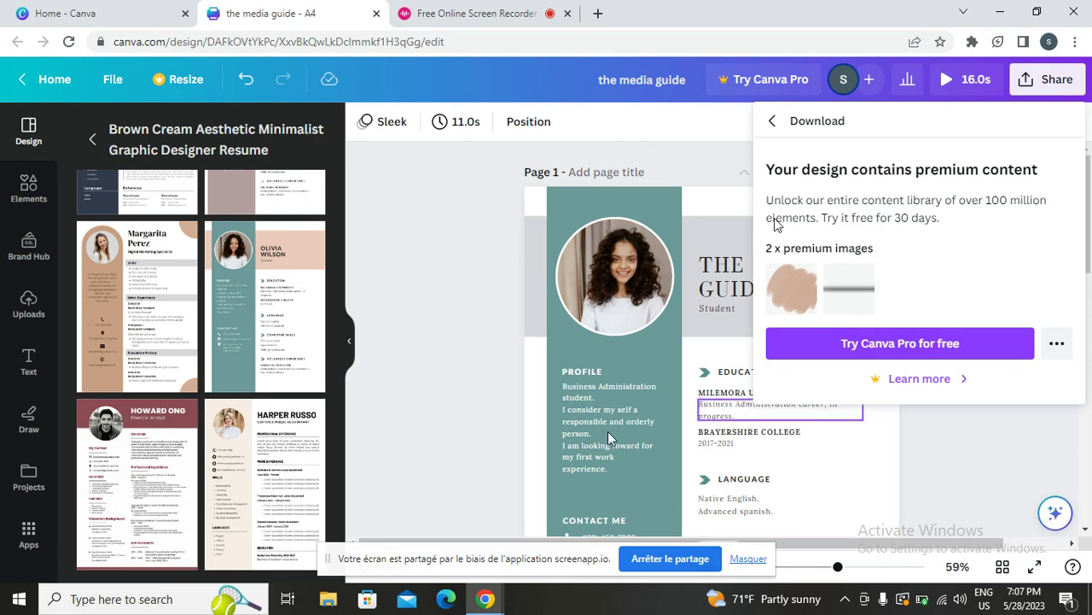
Dismiss the premium download notice, check the screen recorder's progress, and return to the CV
{"action": "left_click", "coordinate": [380, 283]}
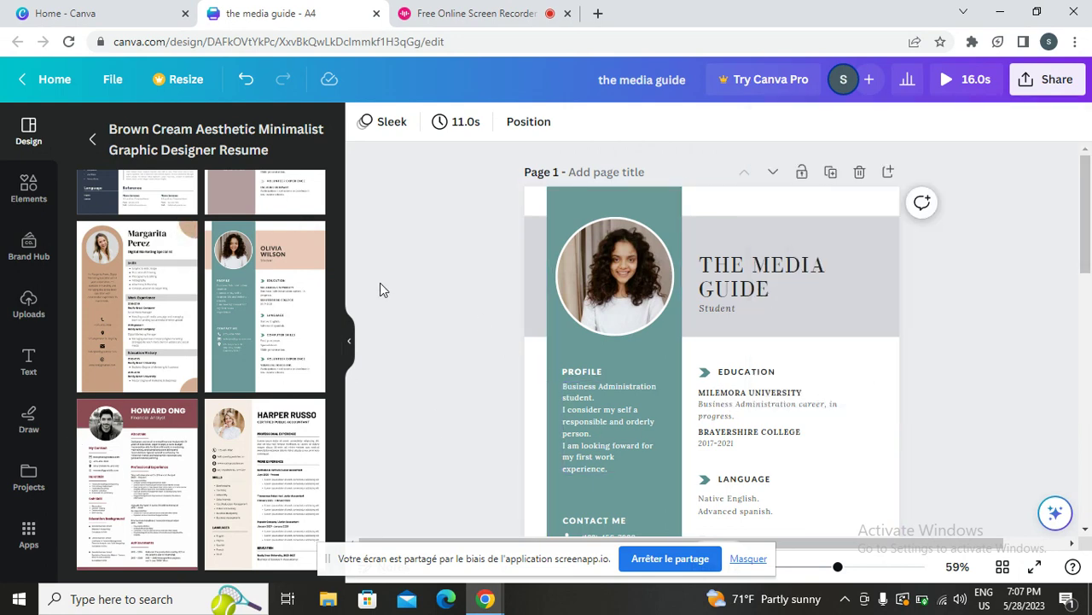
{"action": "left_click", "coordinate": [453, 13]}
{"action": "left_click", "coordinate": [325, 10]}
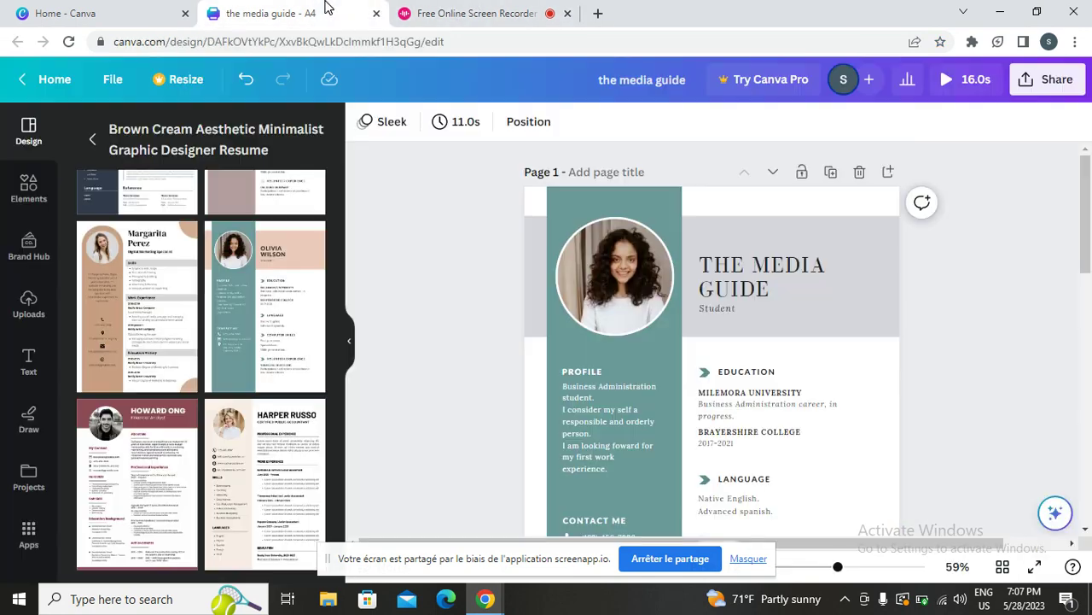